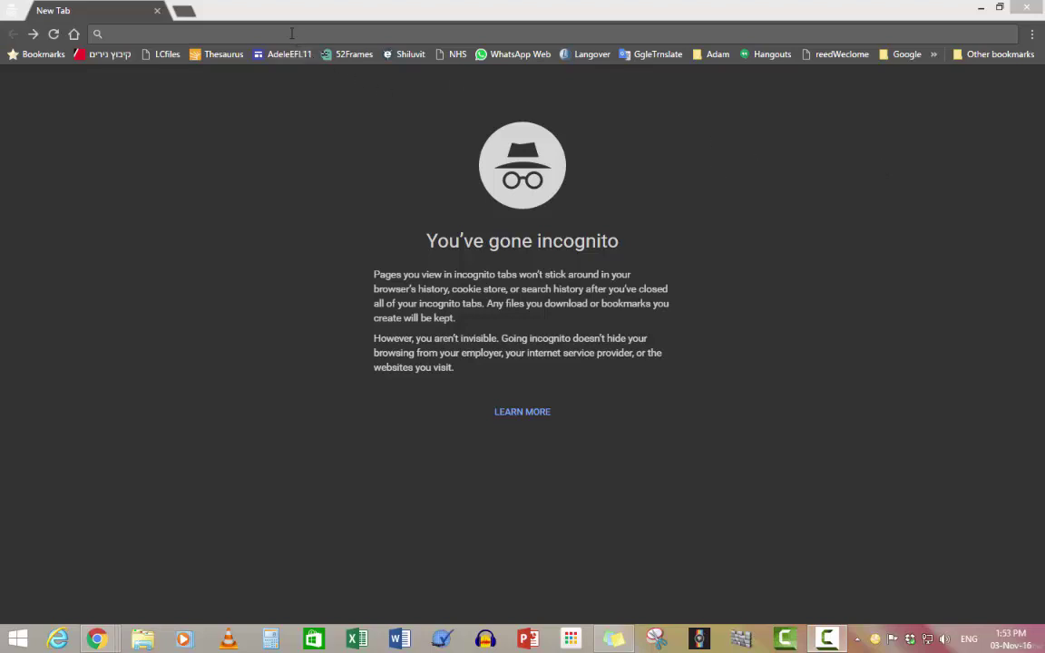
Step: Search the web for 'gmail' from the incognito window's address bar
left_click(292, 34)
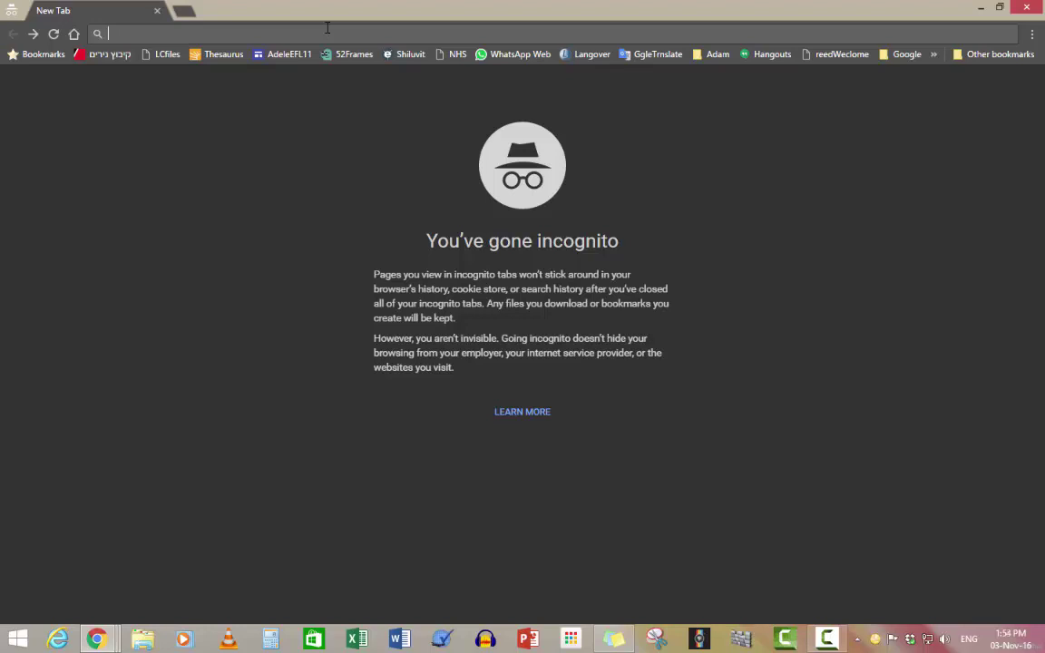
type("gmail")
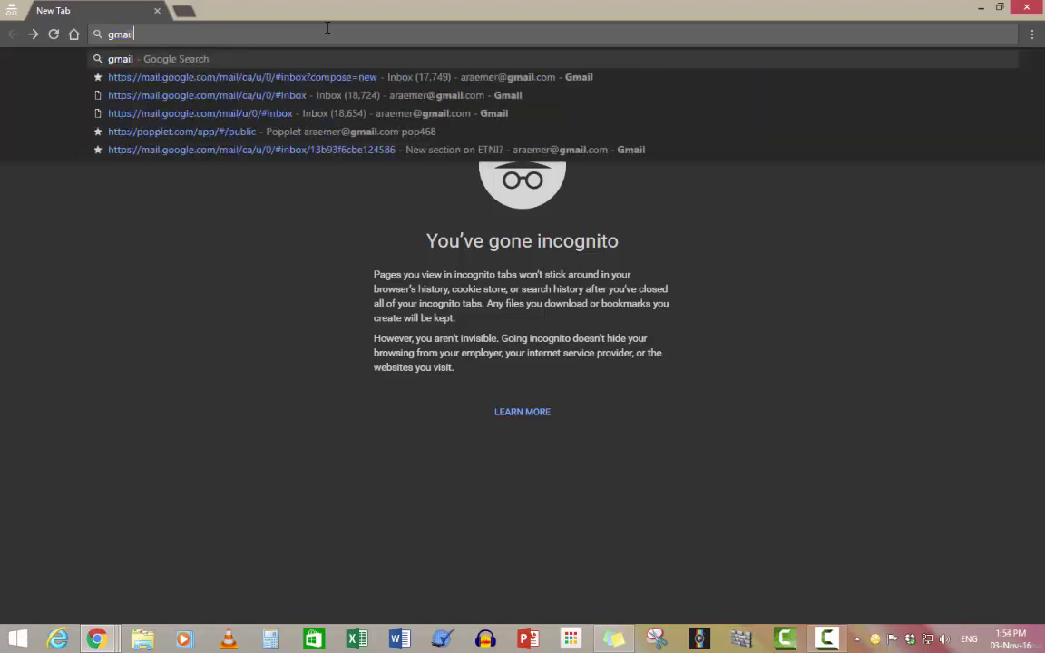
key("Return")
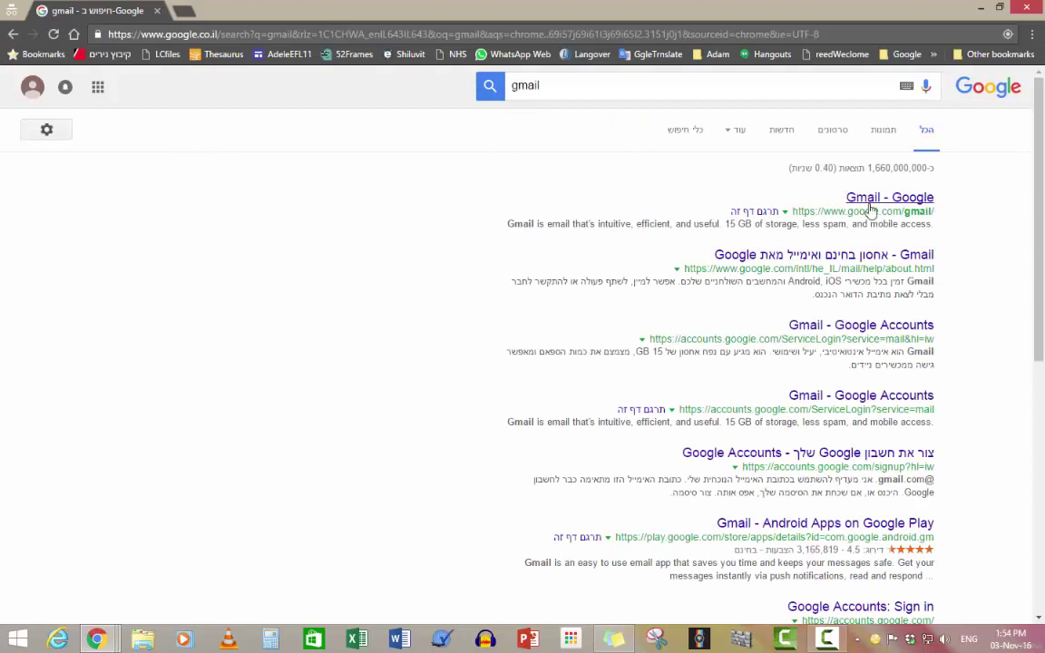
Step: Go to Gmail and open the 11th Grade High school Classroom invitation email
left_click(869, 207)
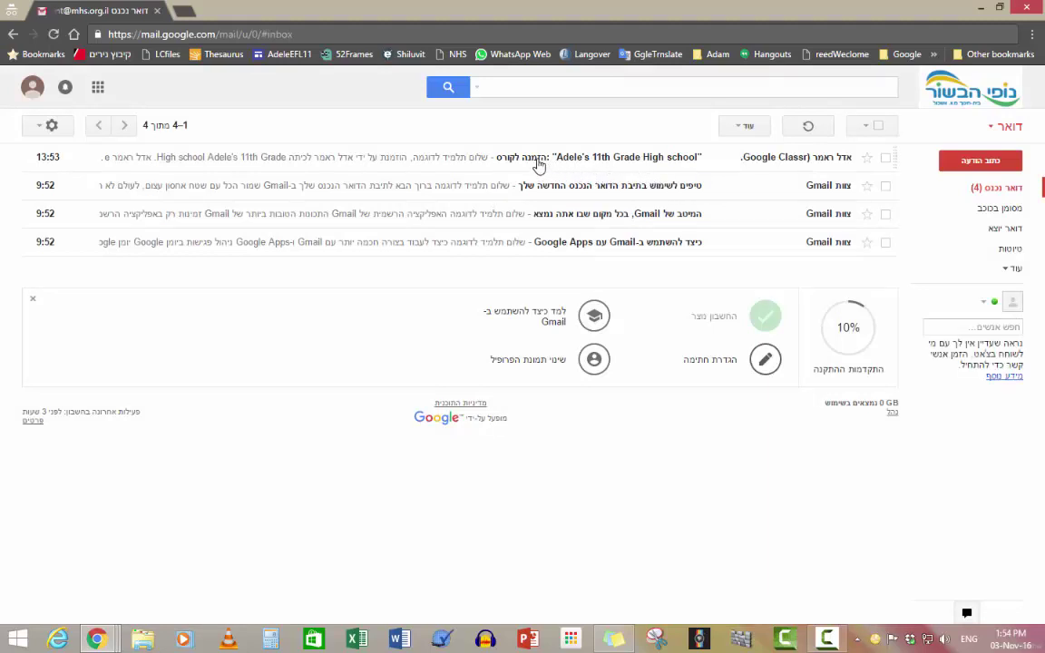
left_click(622, 164)
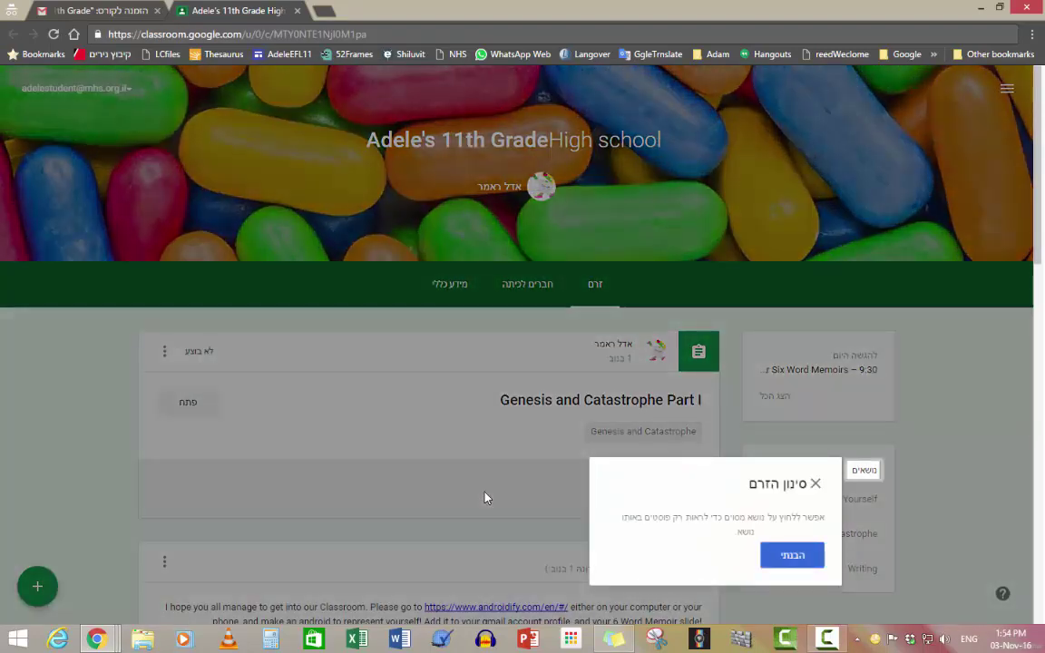
Step: Dismiss the stream filtering tip and scroll down to the Androidify post
left_click(792, 555)
scroll(686, 474, "down", 3)
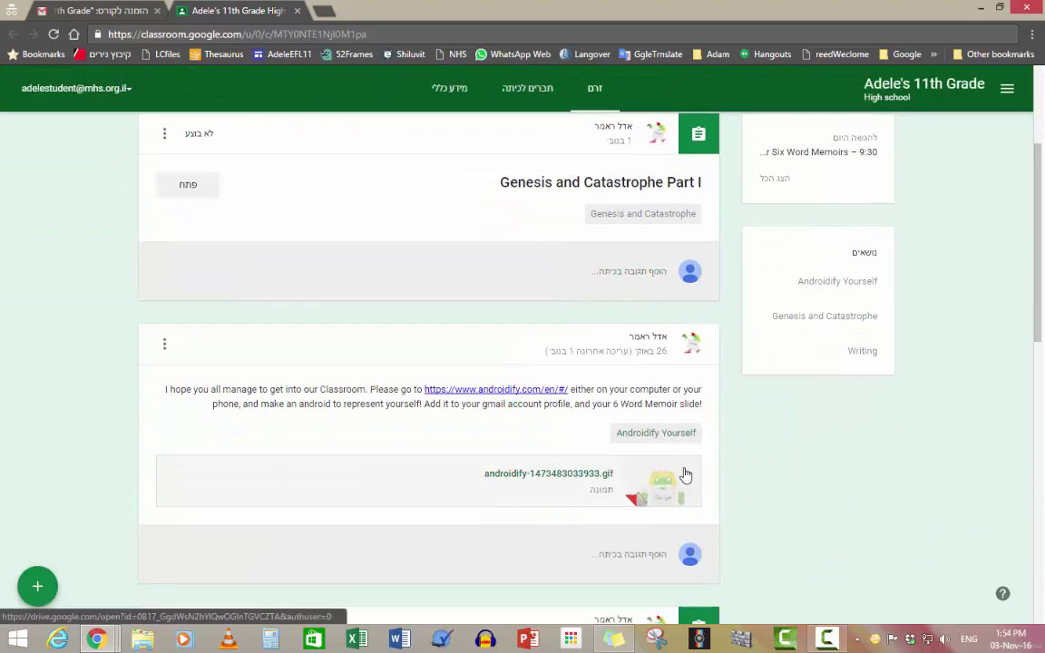
scroll(686, 474, "down", 2)
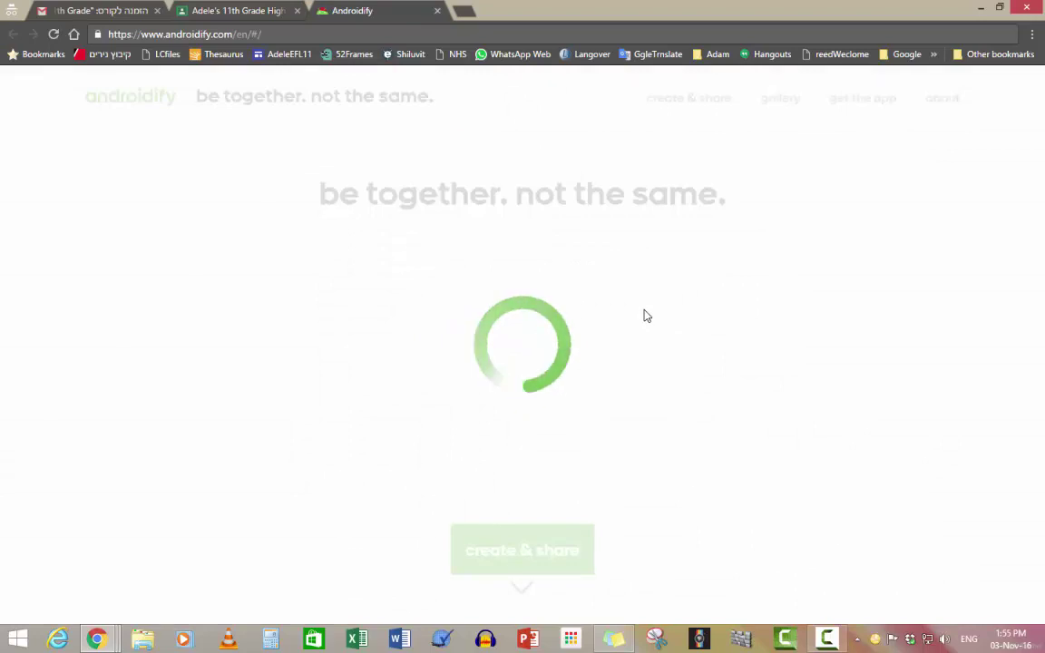
Step: Create a new android with tan skin, browse hair styles, and dress it in a shirt instead of the purple dress
left_click(548, 559)
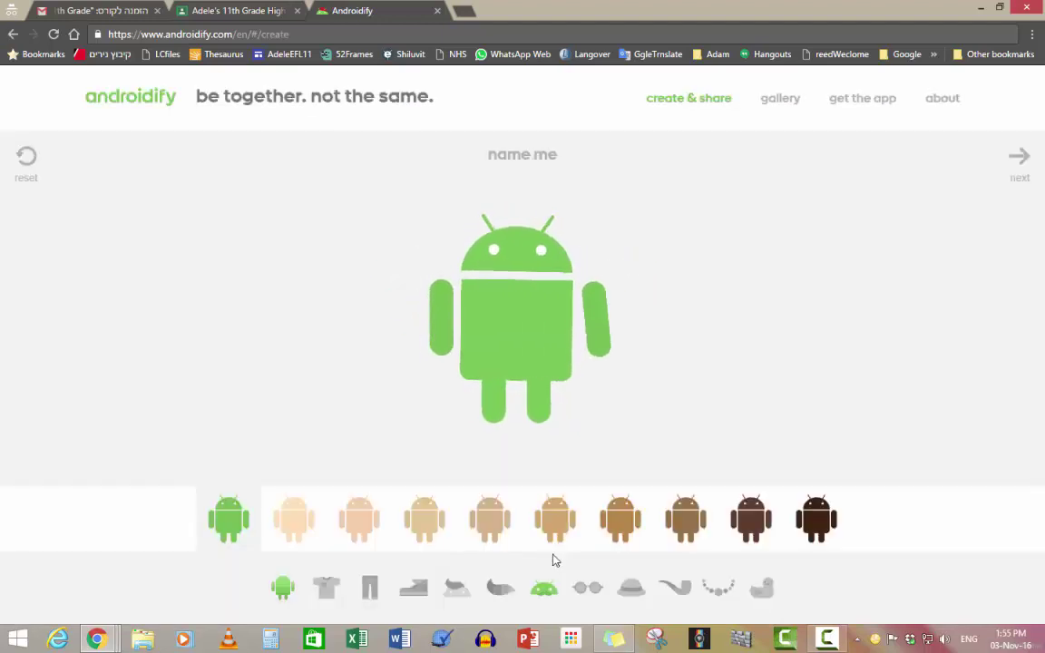
left_click(499, 536)
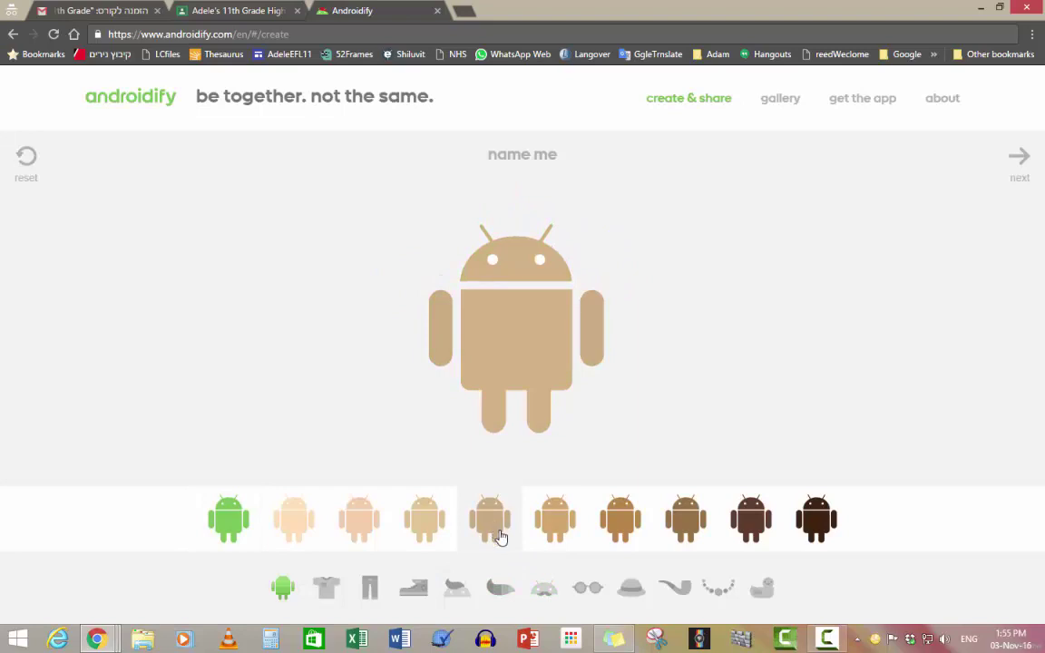
left_click(505, 588)
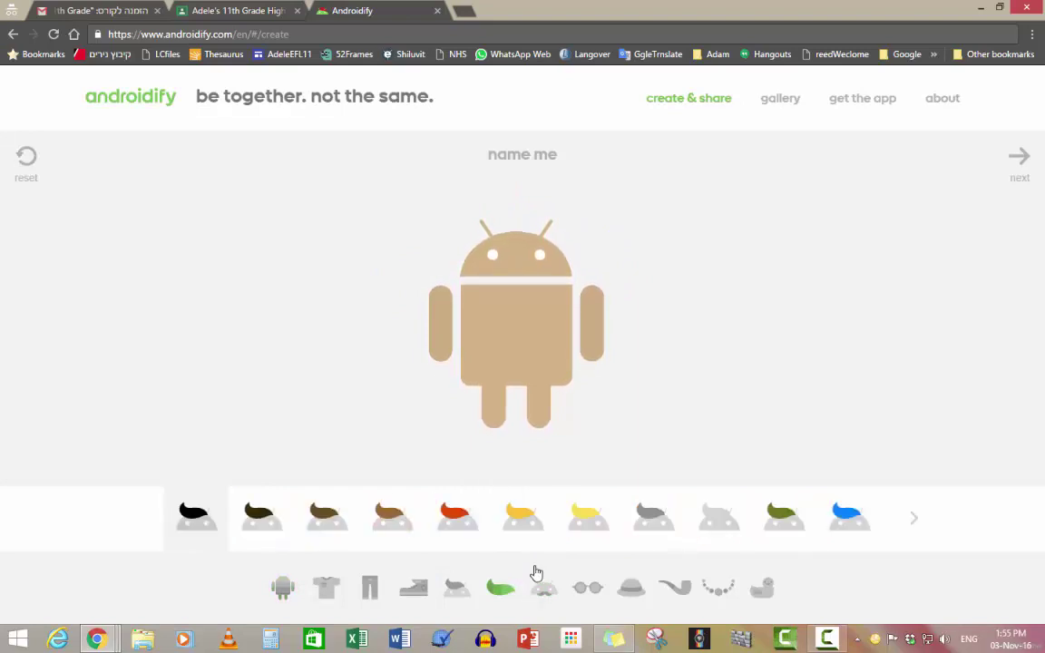
left_click(520, 293)
left_click(523, 519)
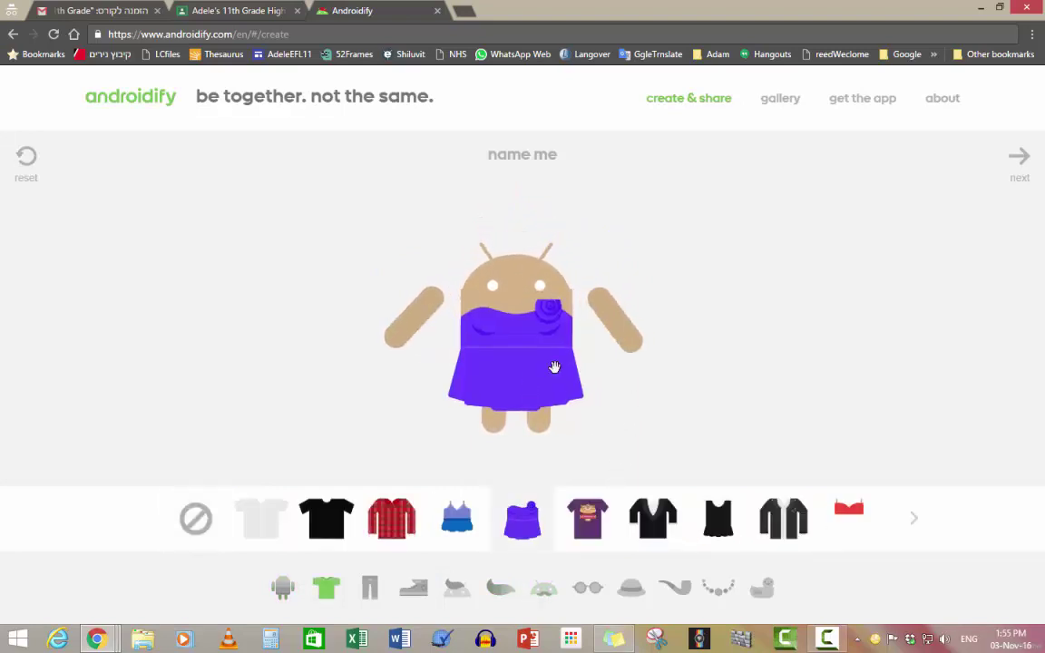
left_click(587, 519)
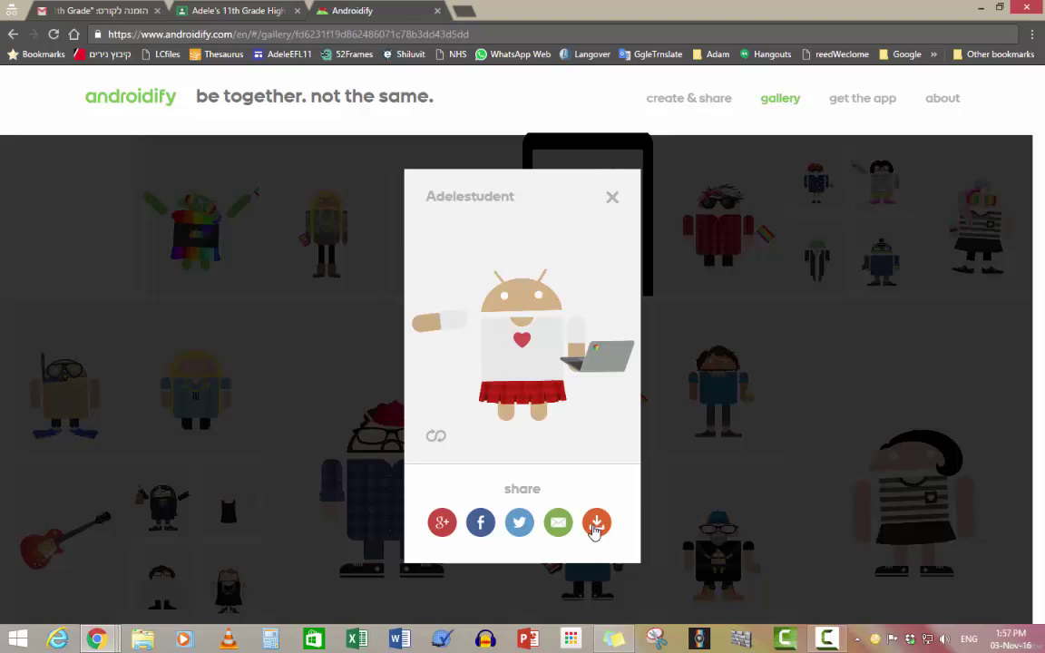
Step: Download the finished android and save it as Adelestudent.gif
left_click(596, 525)
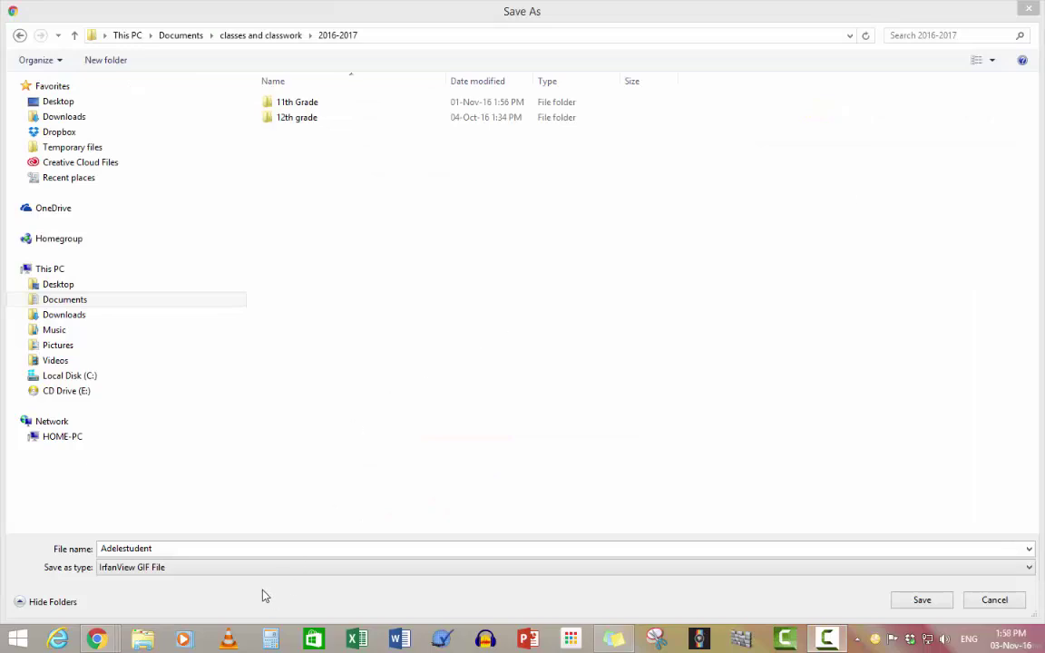
left_click(922, 600)
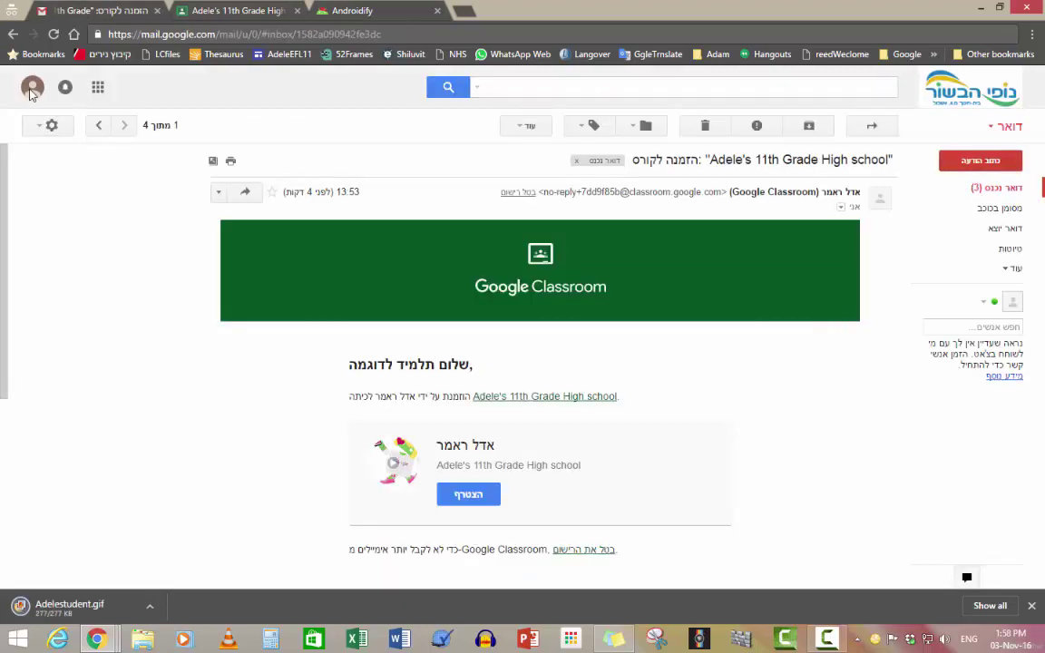
Step: Upload Adelestudent.gif, enlarge the crop around the android, and set it as the profile photo
left_click(31, 88)
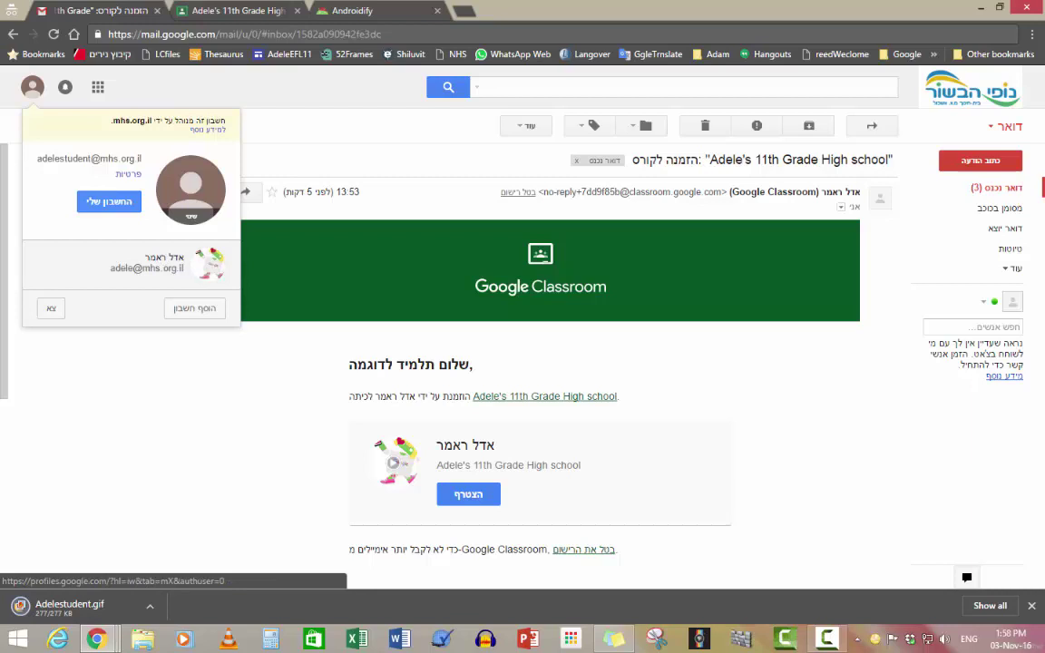
left_click(173, 209)
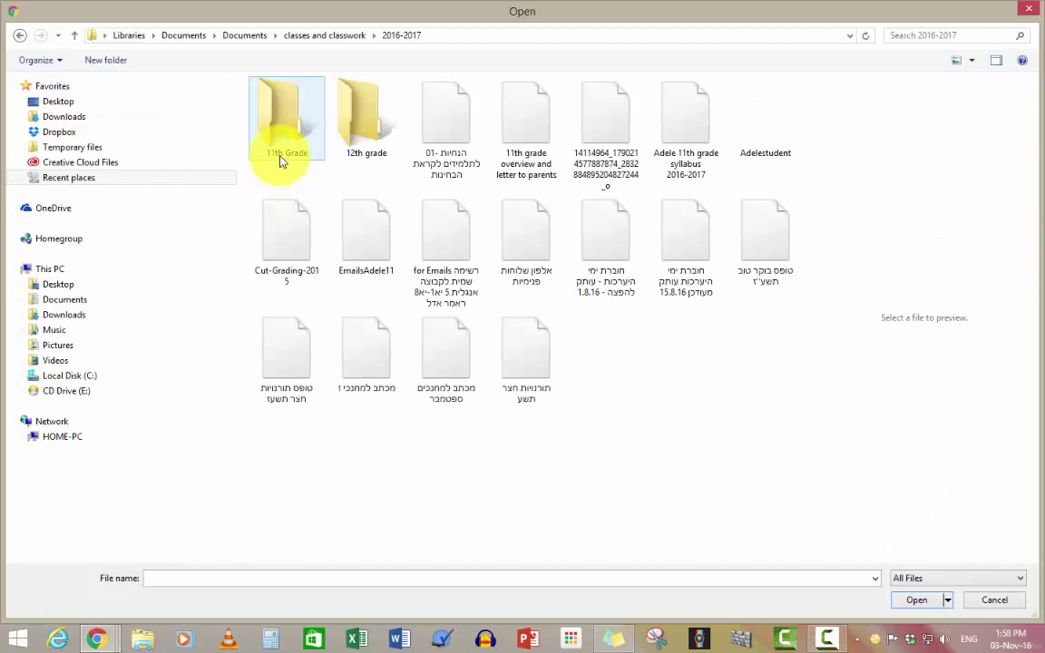
double_click(773, 92)
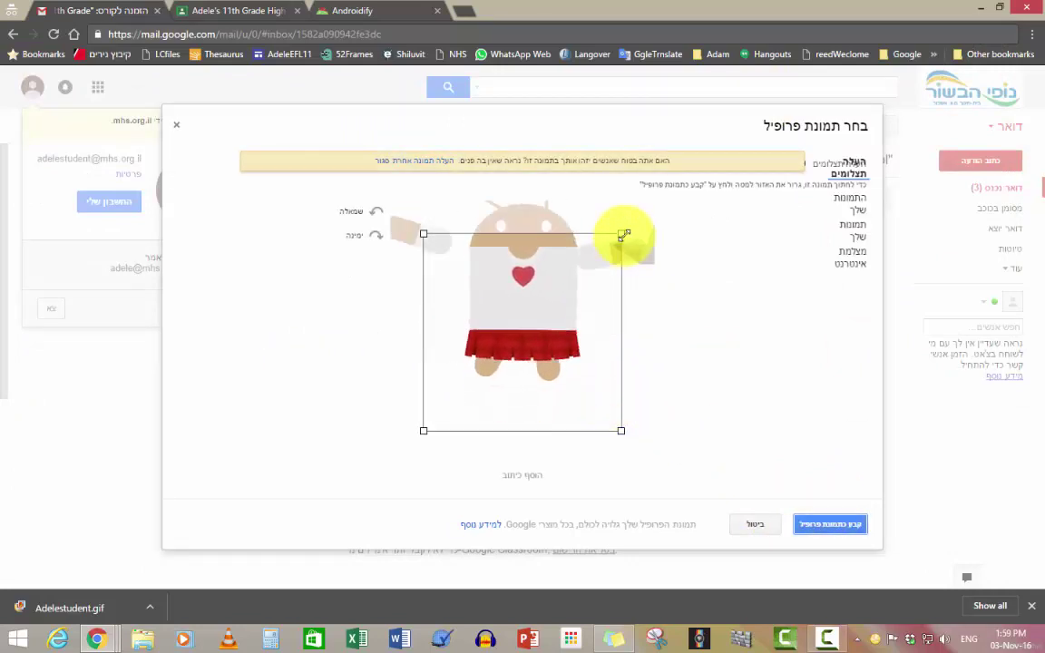
left_click_drag(621, 234, 704, 219)
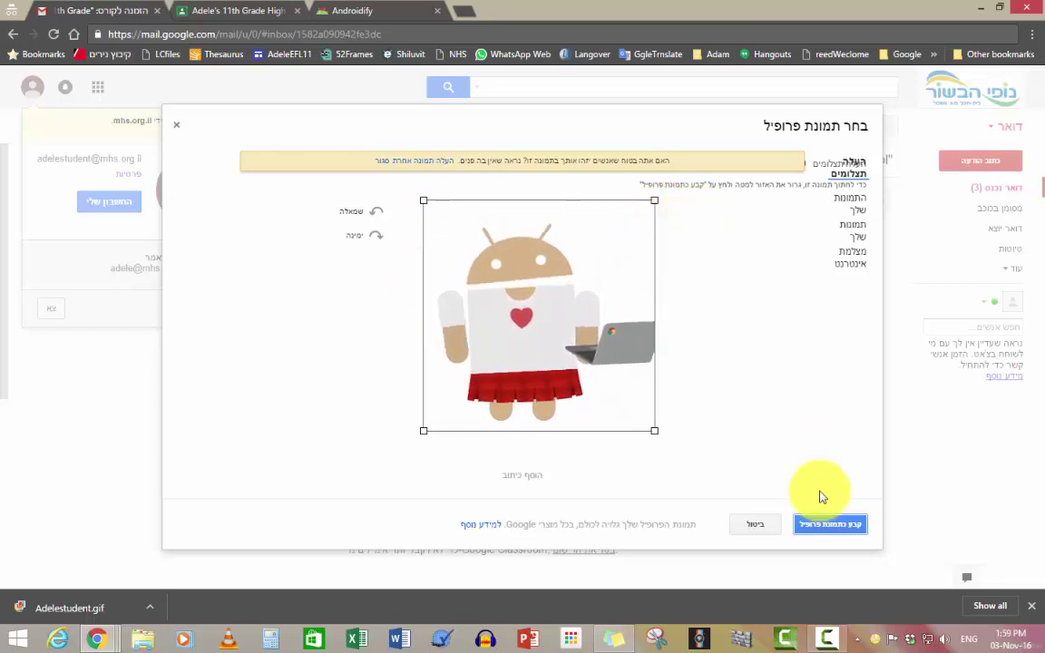
left_click(825, 530)
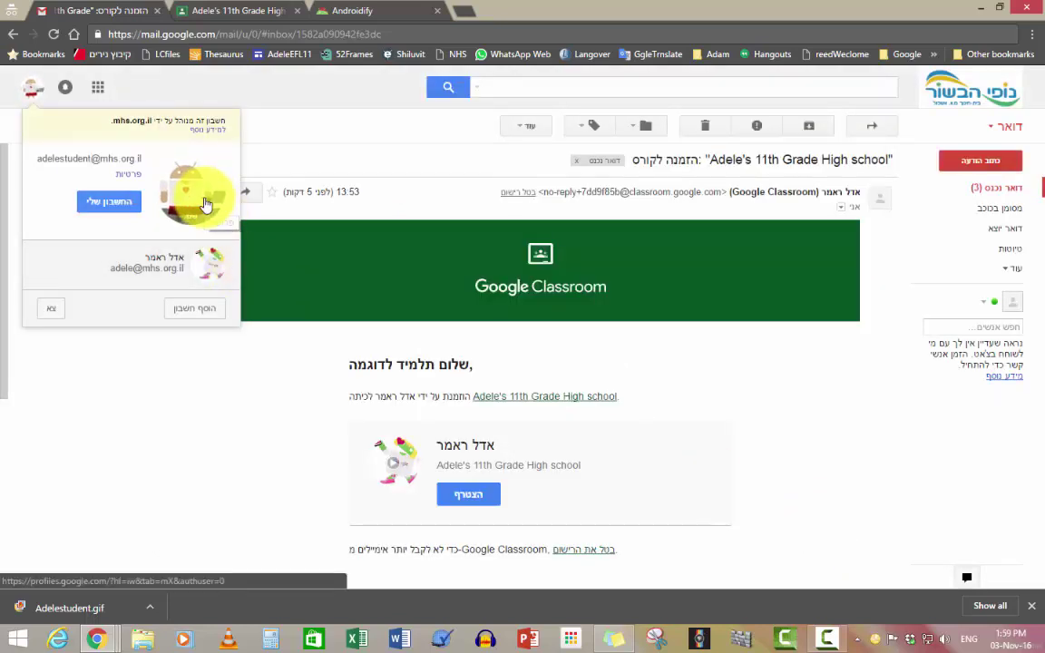
Step: Back in the class stream, scroll to Our Six Word Memoirs and open the 11th Grade Six Word Memoirs slides
left_click(250, 11)
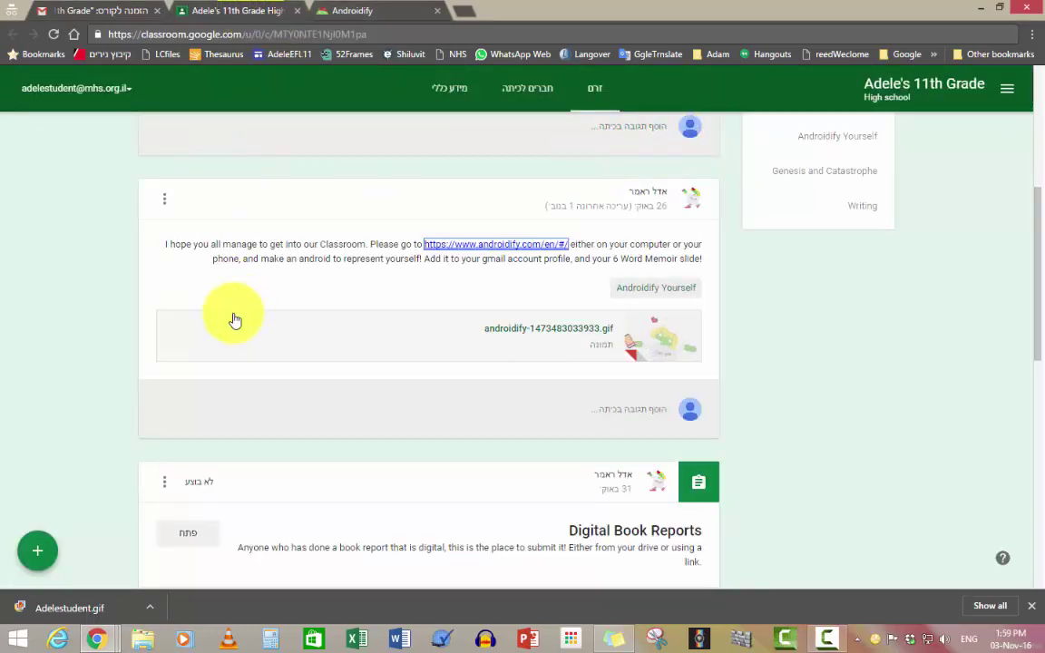
scroll(234, 320, "up", 4)
scroll(245, 319, "down", 1)
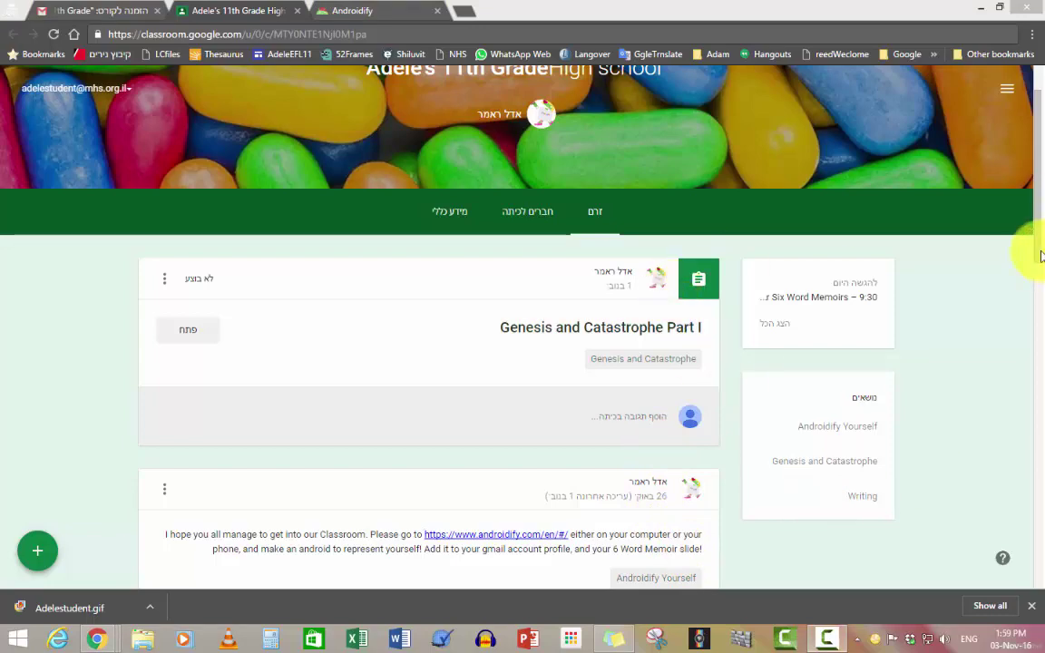
left_click_drag(1038, 151, 1036, 385)
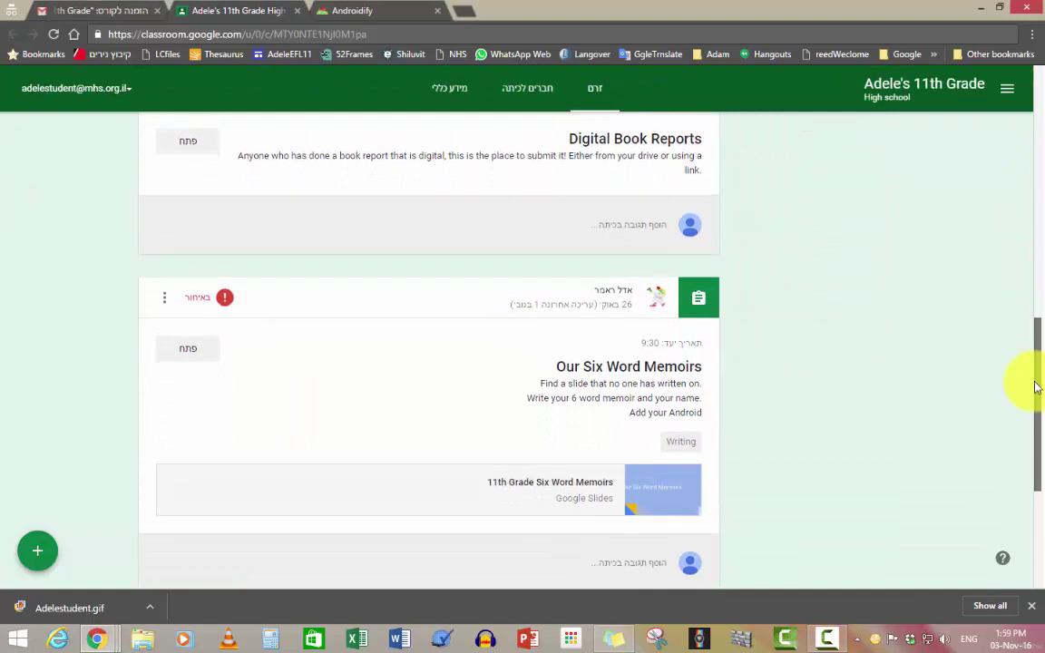
left_click(537, 485)
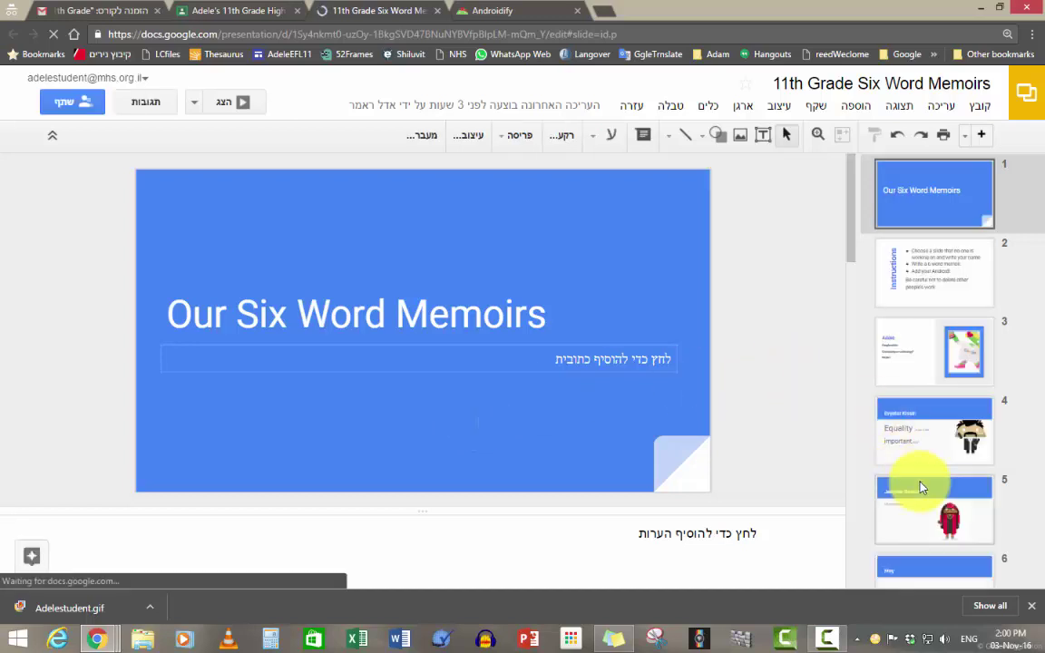
Step: On empty slide 22, enter the student's name as the title and write the memoir line
scroll(922, 485, "down", 3)
scroll(929, 481, "down", 10)
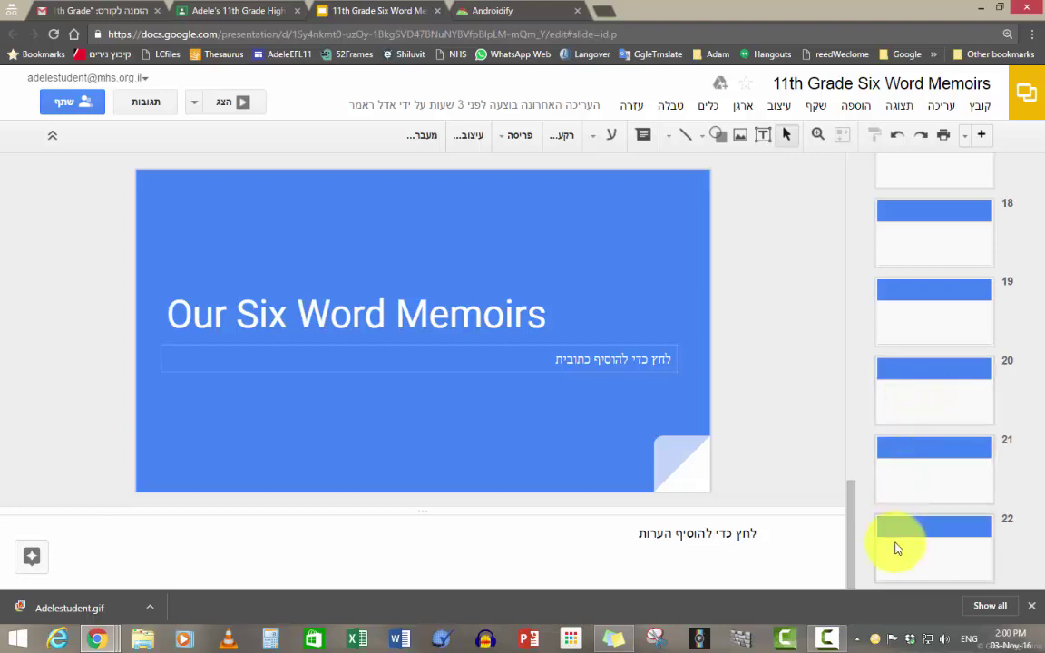
left_click(899, 545)
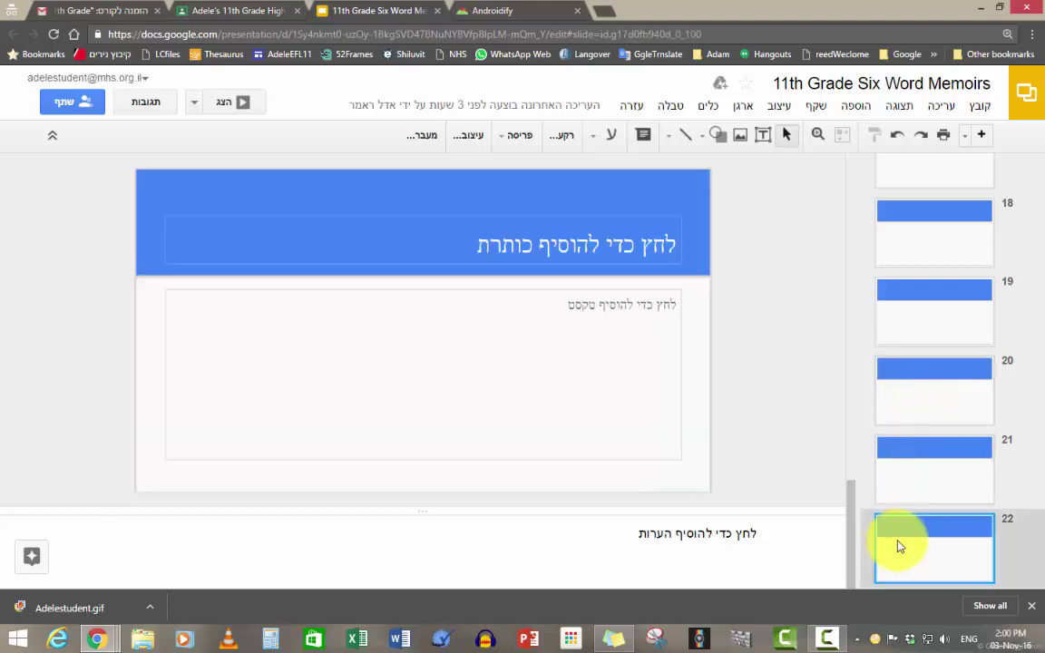
left_click(447, 246)
type("Ad")
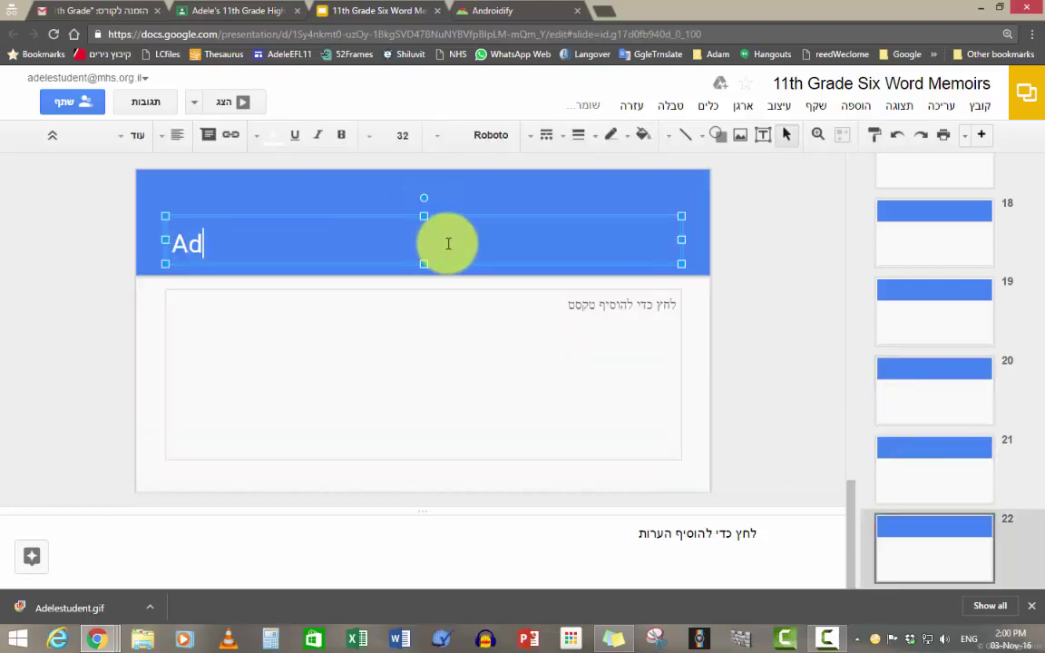
type("ele Student")
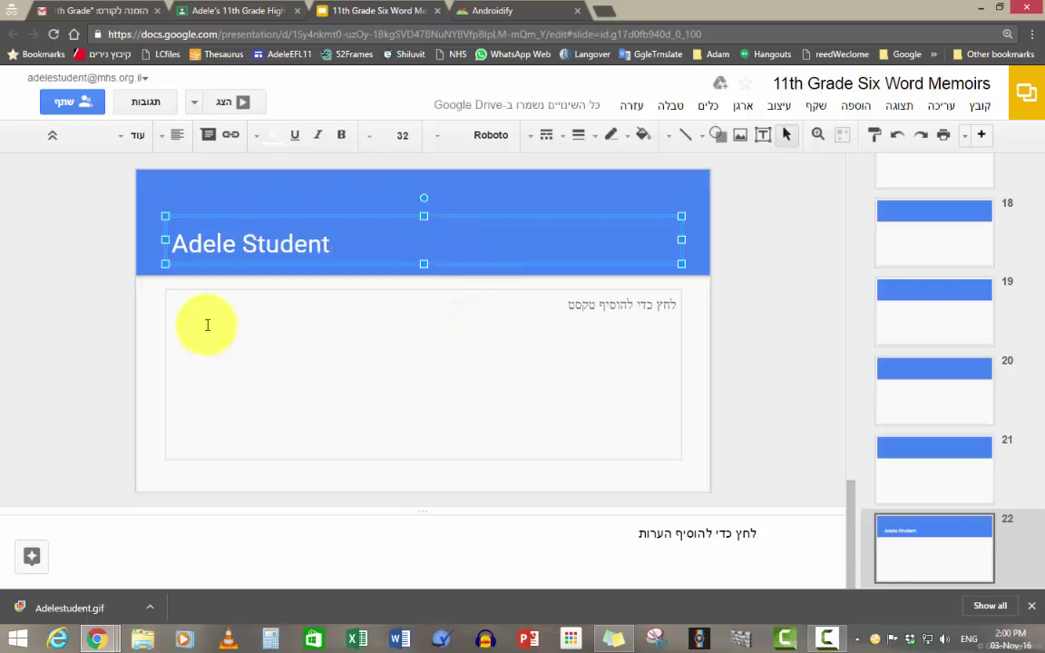
left_click(423, 374)
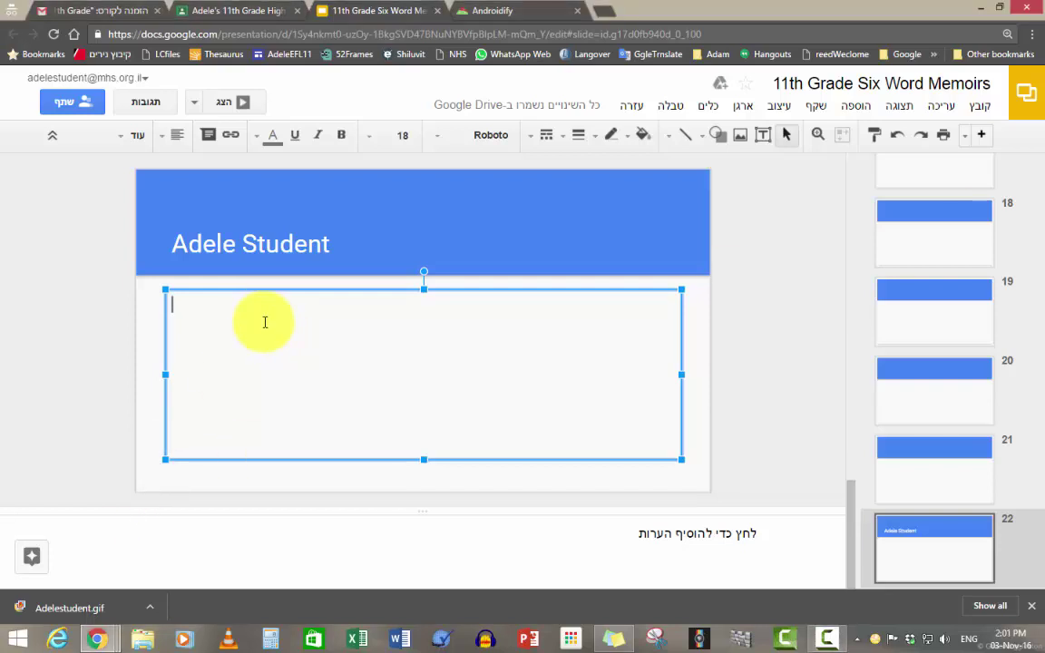
type("I don't really exist, they say")
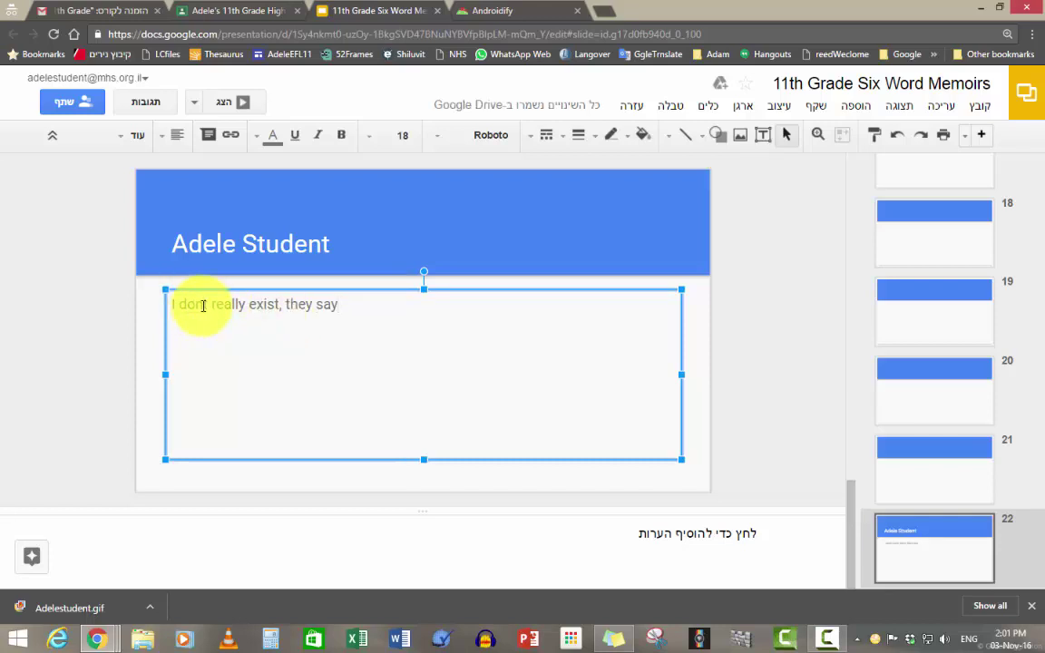
Step: Add the apostrophe to "don't" and format the memoir blue, 24-point Permanent Marker
left_click(203, 306)
type("'")
key("ctrl+a")
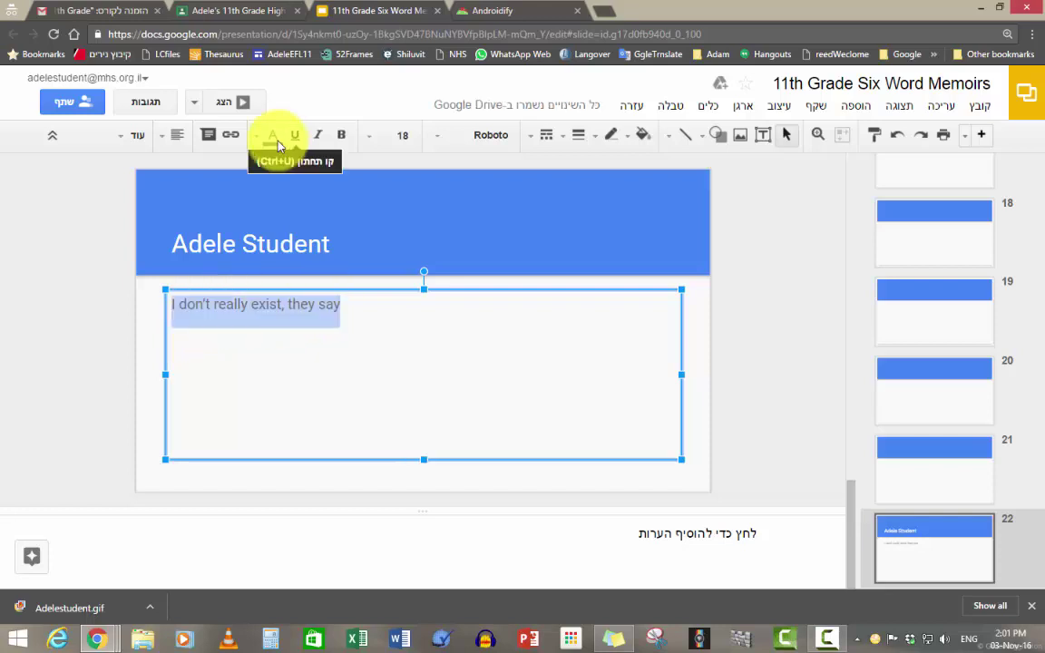
left_click(272, 135)
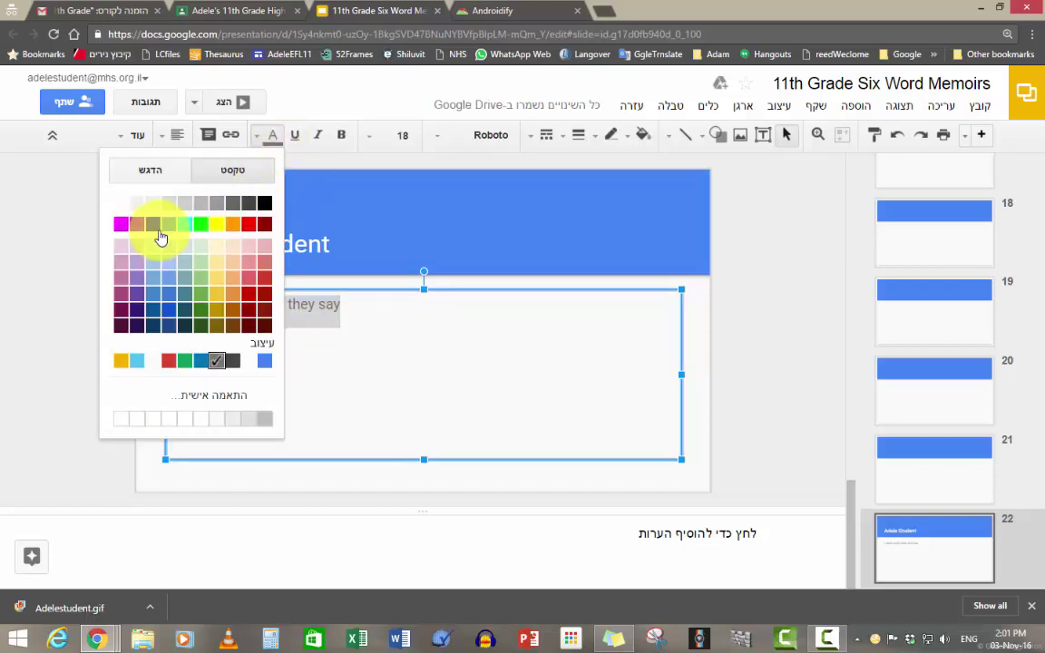
left_click(168, 233)
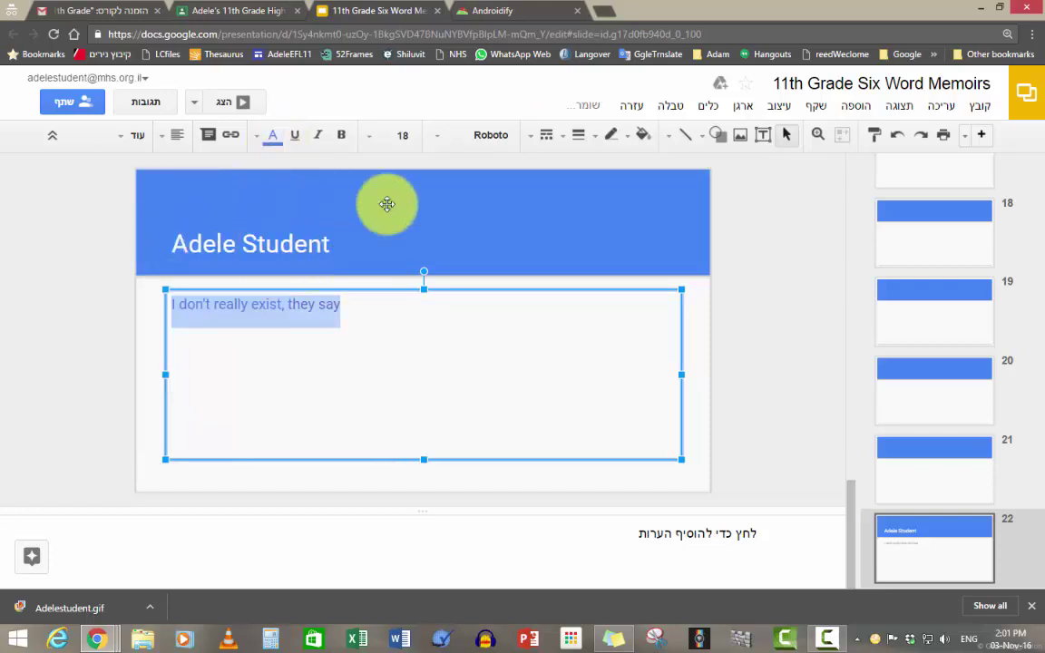
left_click(371, 136)
left_click(395, 387)
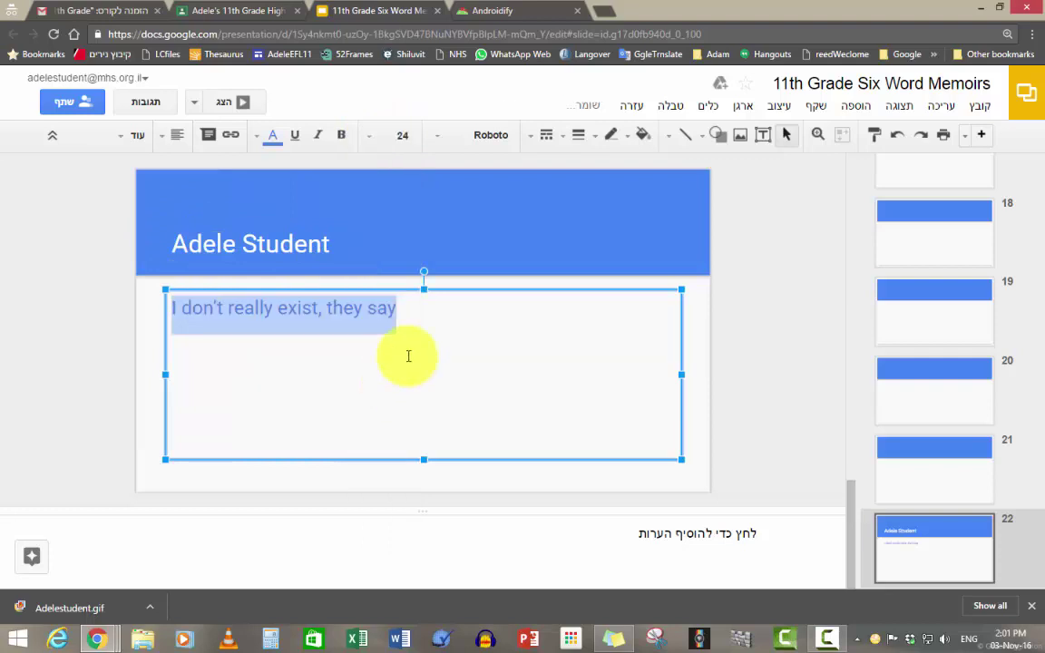
left_click(490, 132)
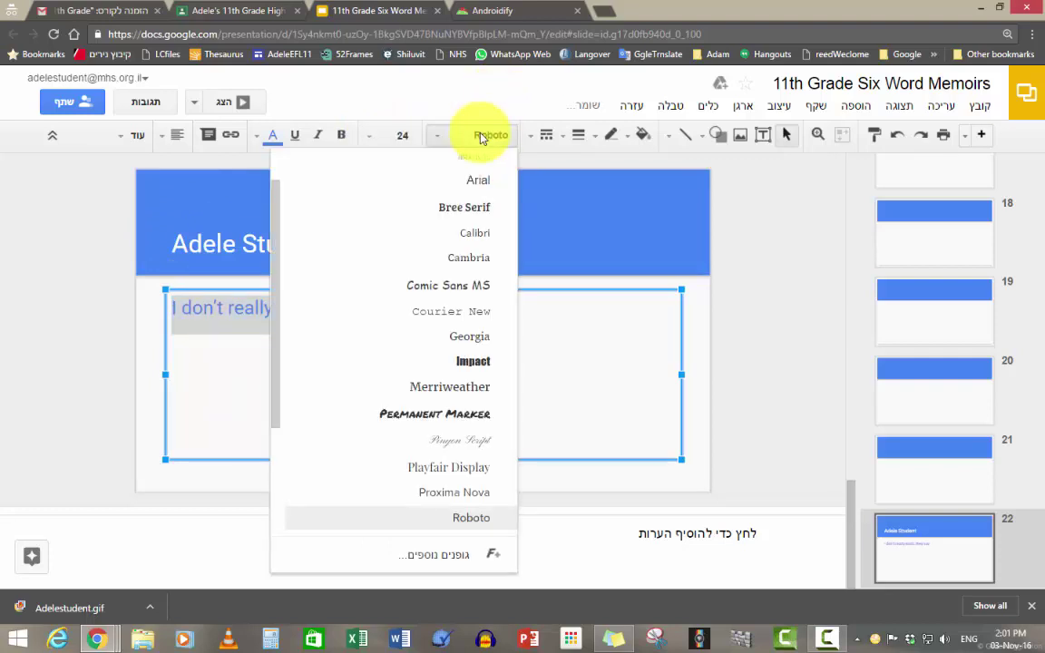
left_click(464, 428)
left_click(572, 319)
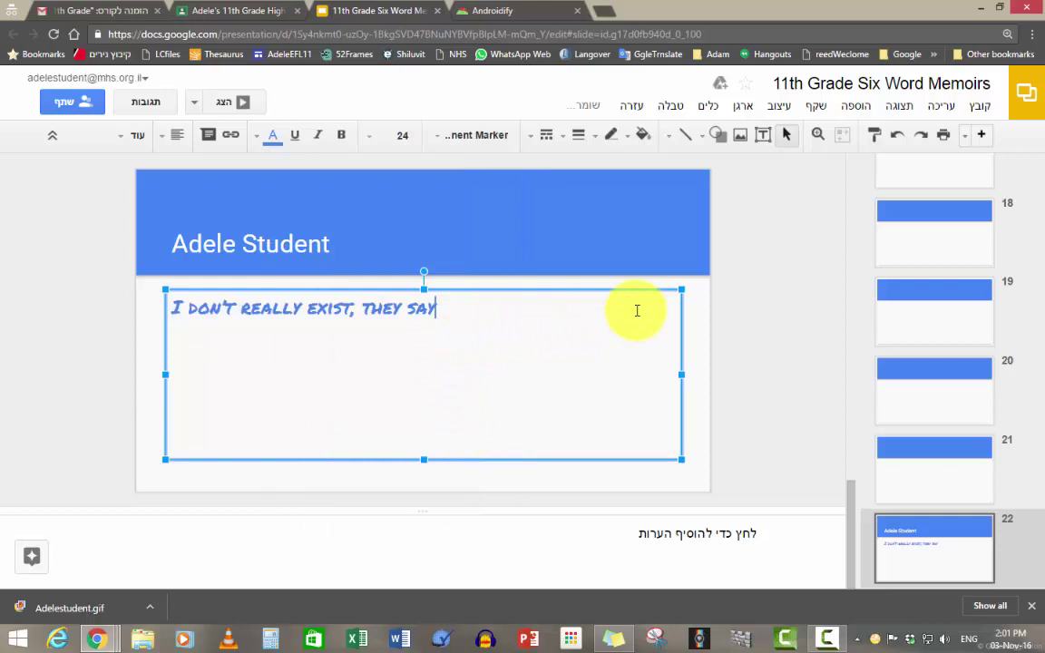
left_click(689, 324)
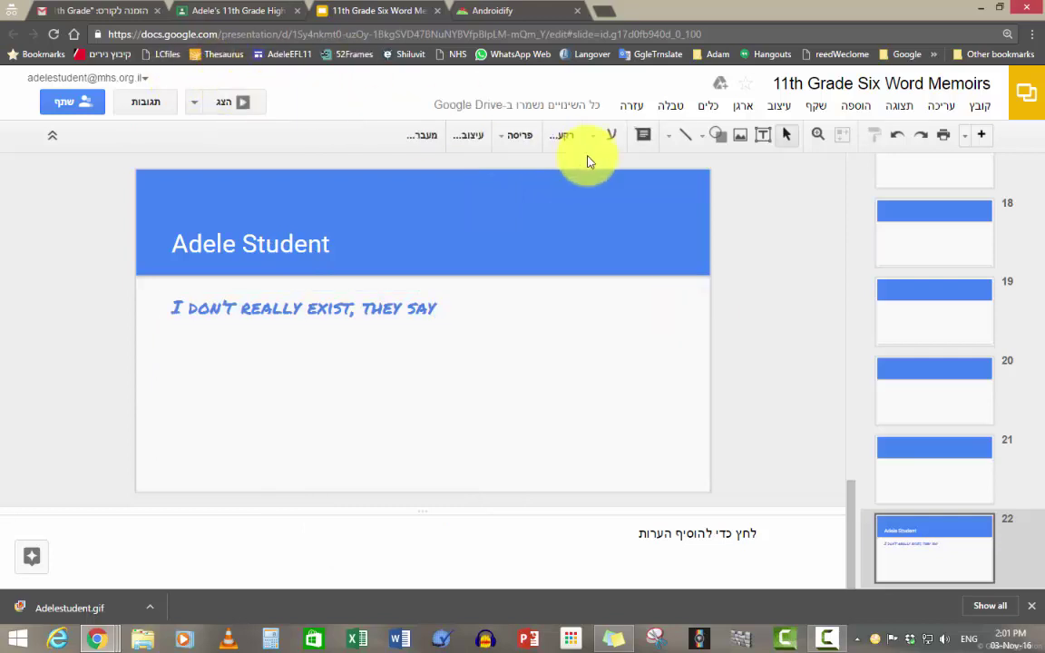
Step: Insert the Adelestudent image from the computer and drag it beside the memoir line
left_click(856, 111)
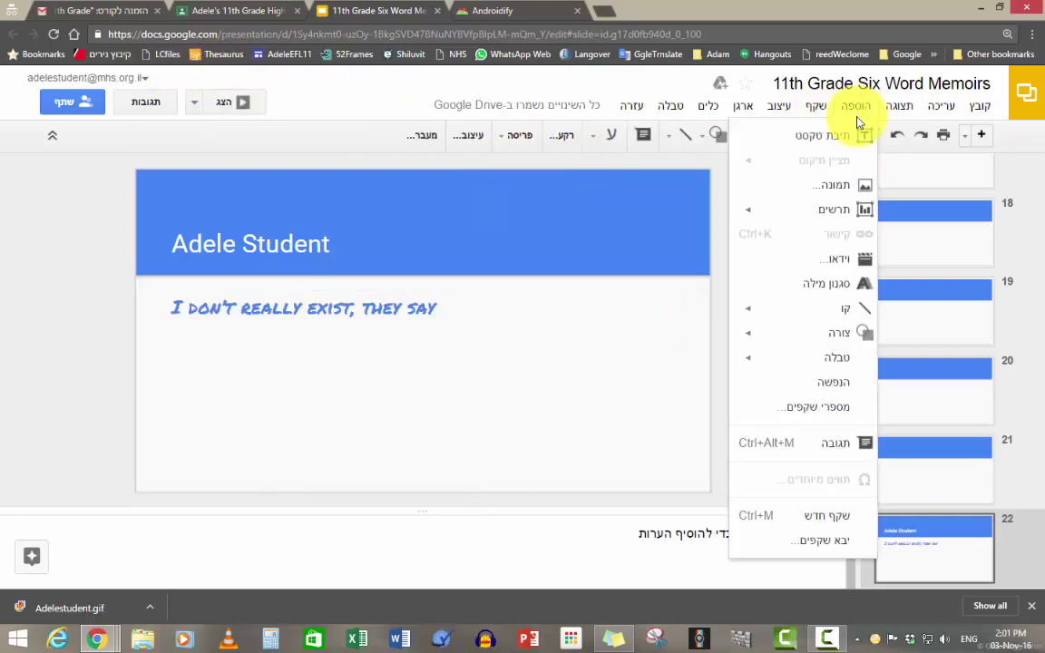
left_click(860, 186)
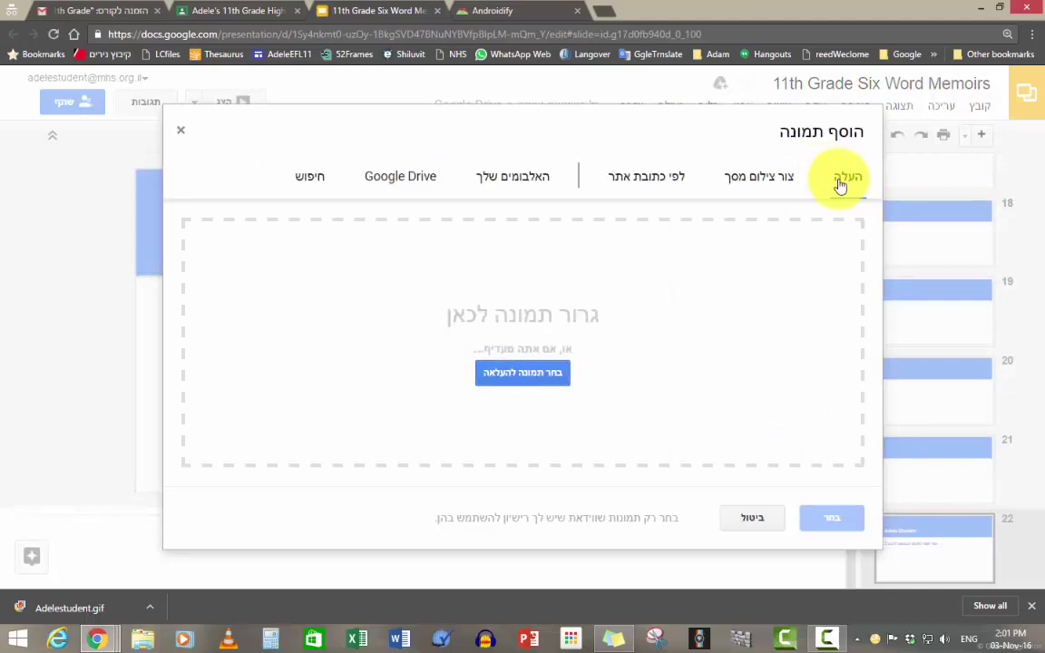
left_click(553, 373)
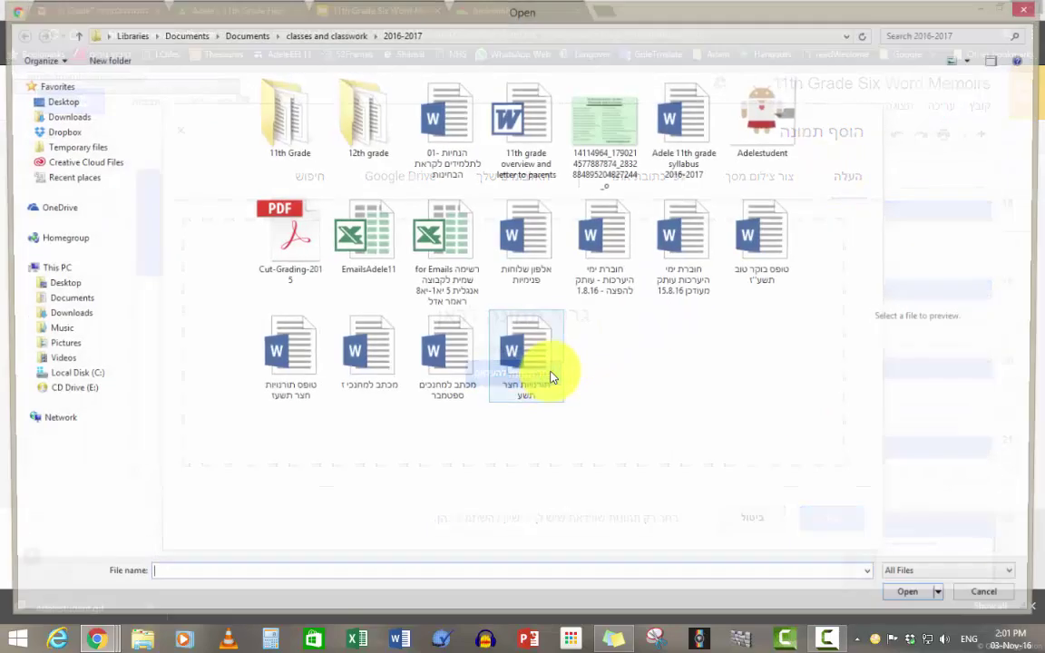
double_click(755, 118)
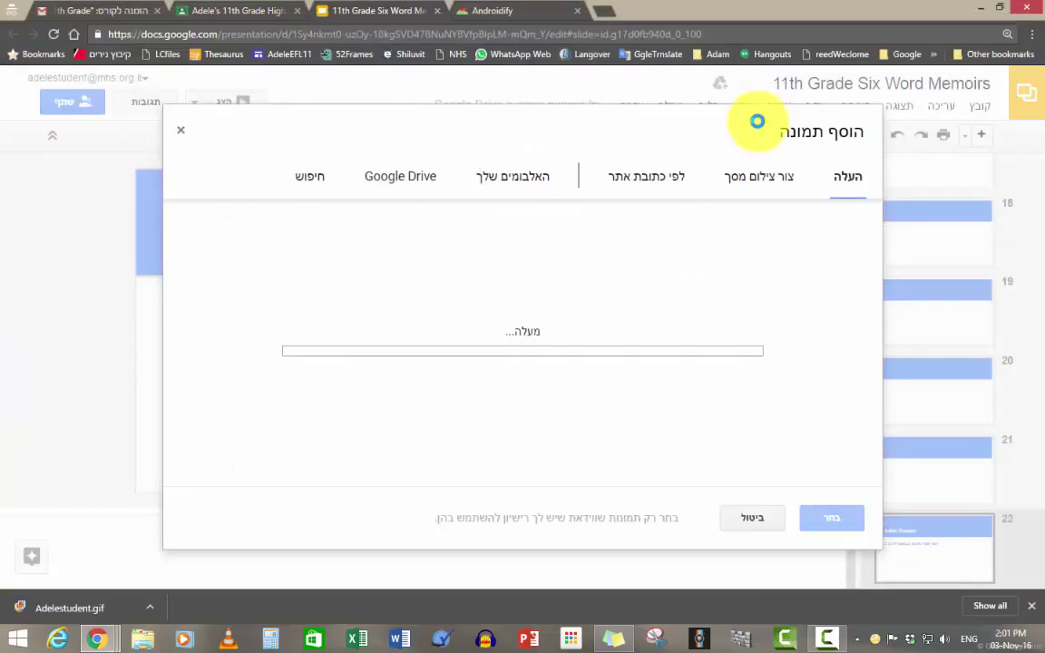
left_click(802, 526)
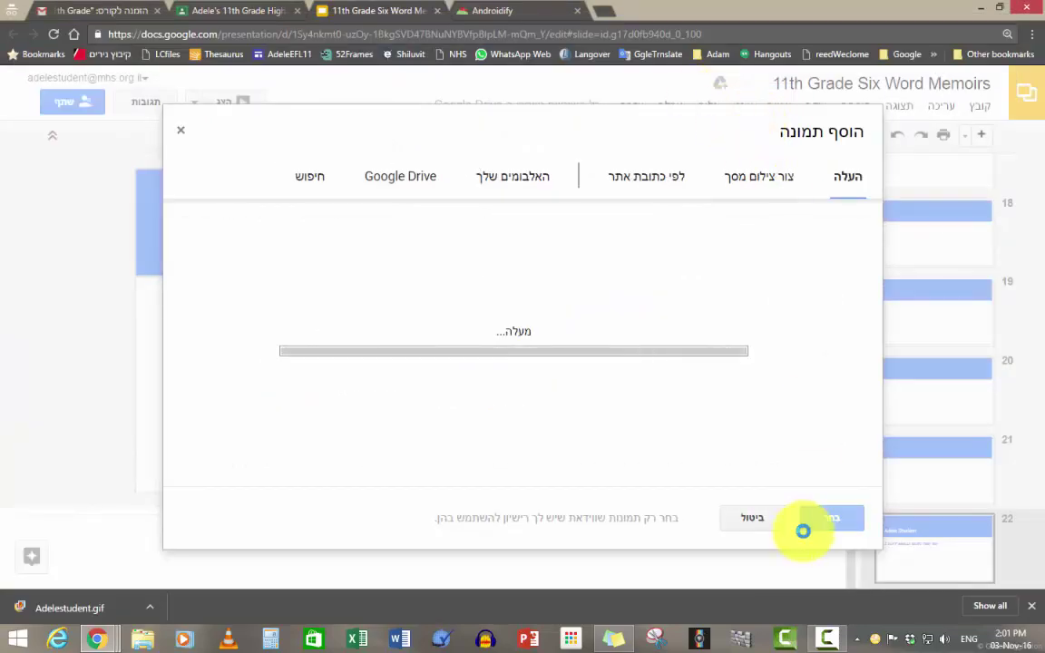
left_click_drag(502, 378, 662, 401)
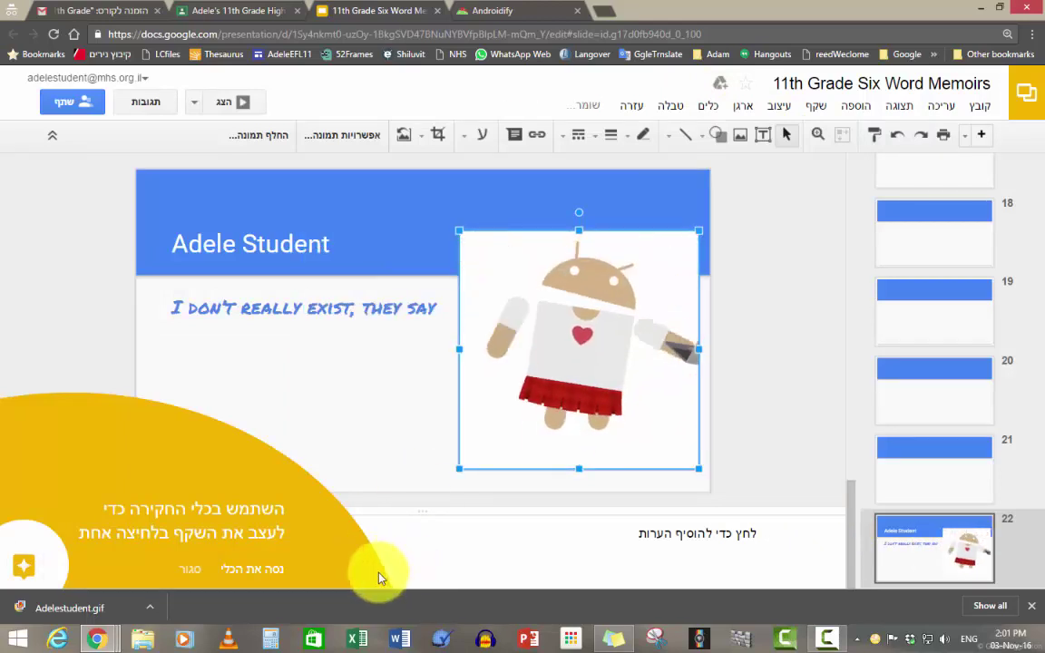
left_click(190, 574)
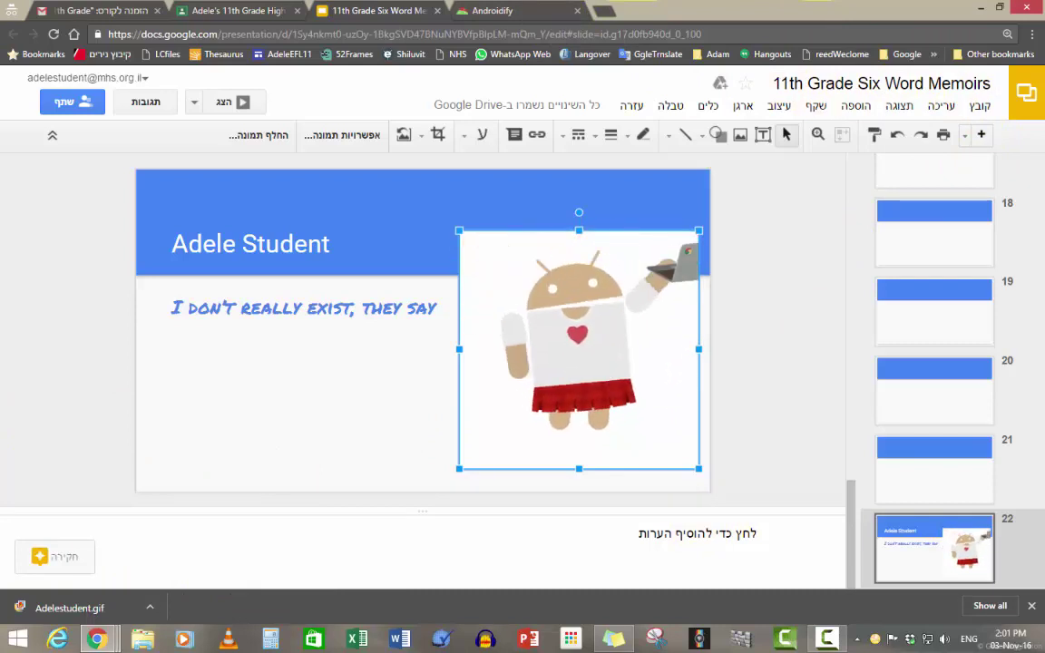
left_click(590, 227)
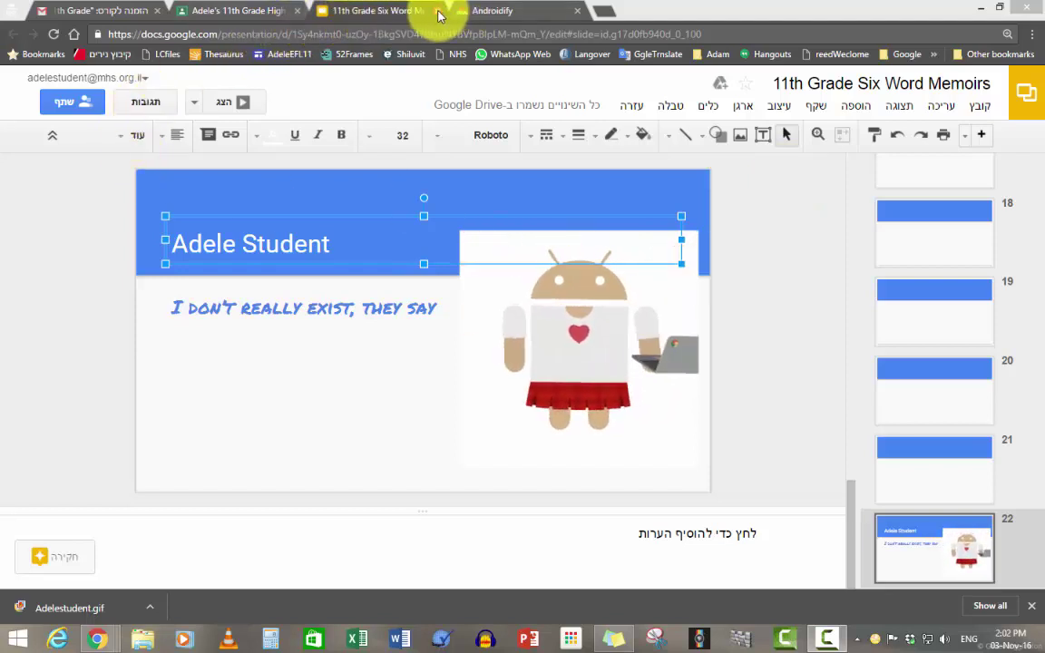
Step: Close the Six Word Memoirs tab and scroll the class stream back to the top
left_click(437, 11)
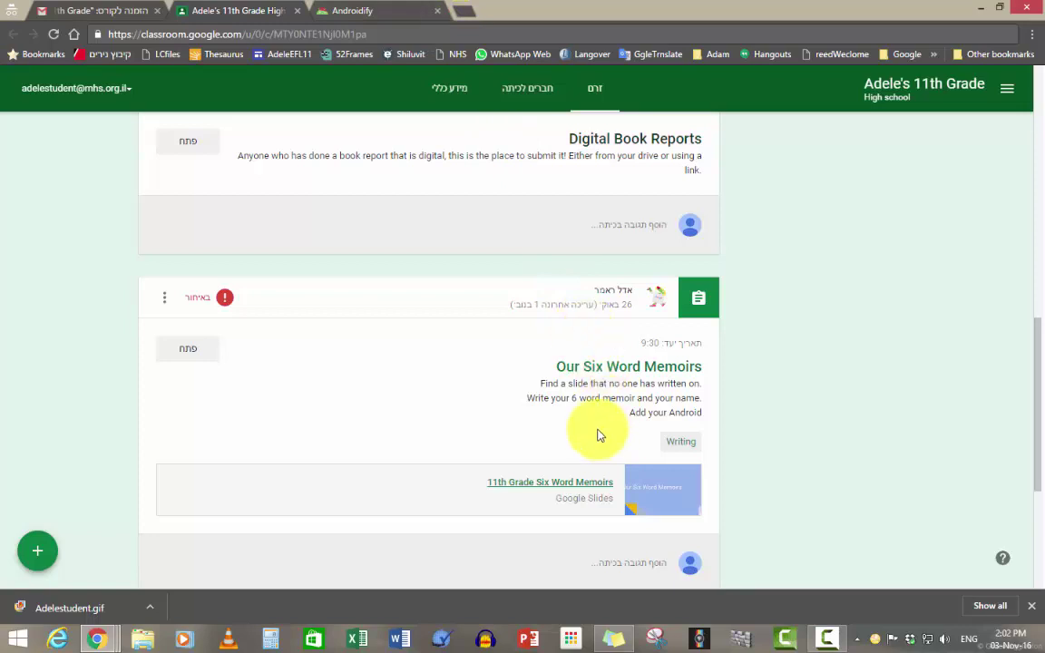
scroll(598, 435, "down", 3)
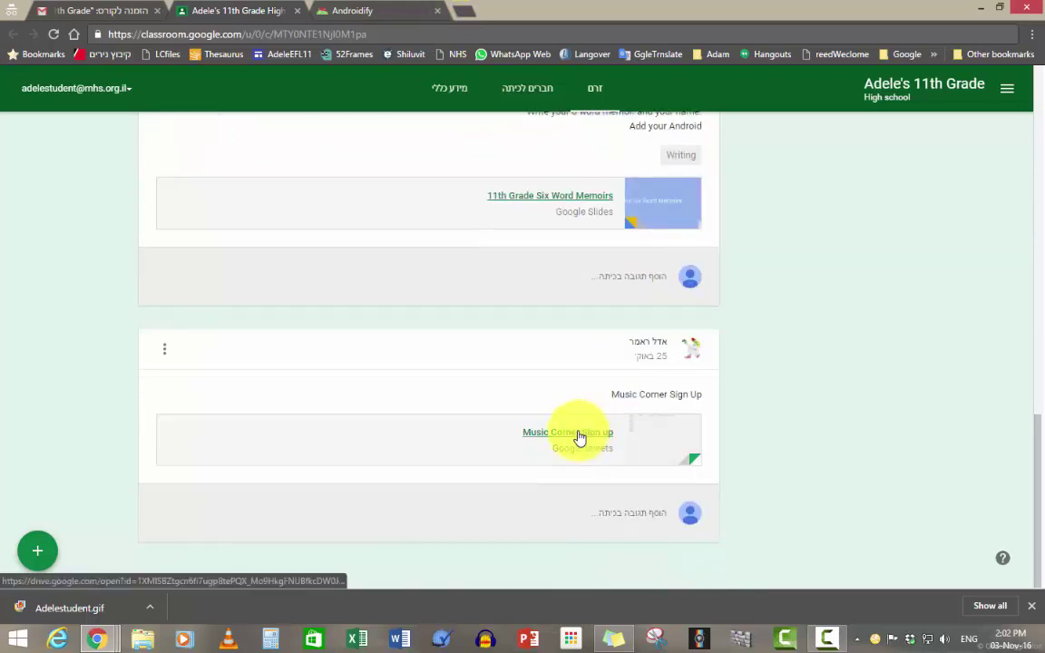
scroll(579, 438, "up", 3)
scroll(594, 415, "up", 2)
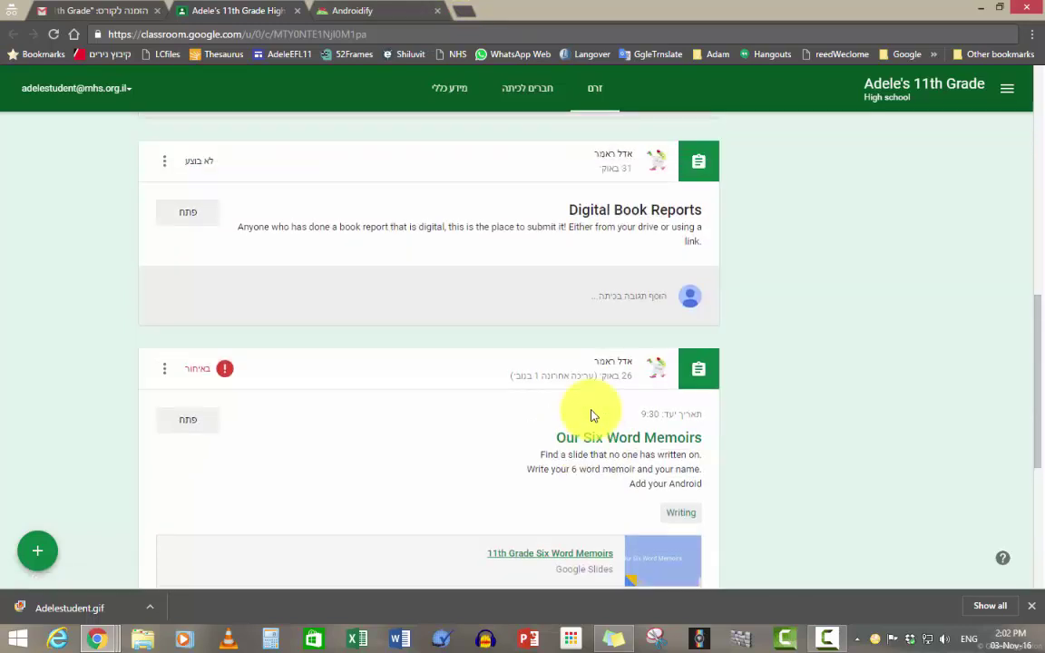
scroll(595, 415, "up", 3)
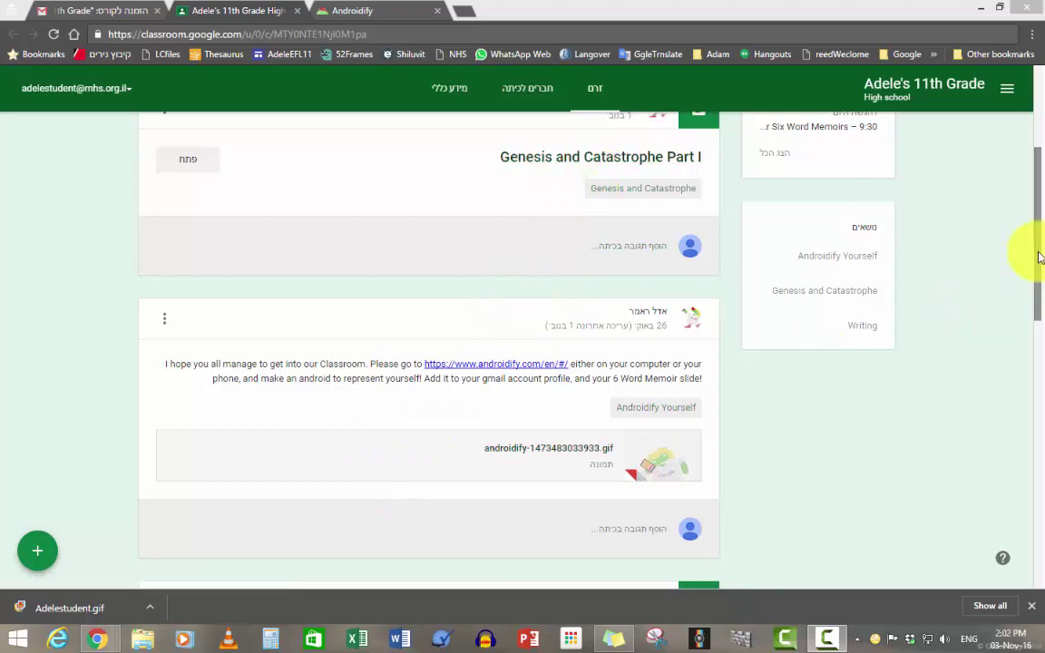
scroll(1038, 236, "up", 1)
scroll(1039, 222, "up", 3)
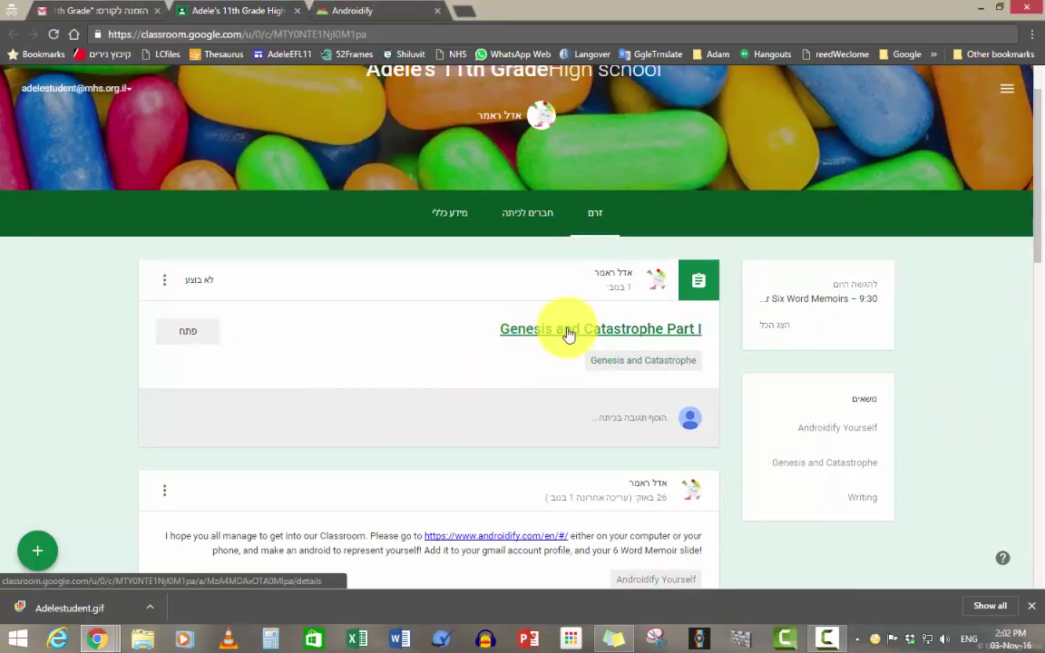
Step: Open Genesis and Catastrophe Part I and its attached G & C Workpage #1: LOTS - Vocabulary doc
left_click(644, 362)
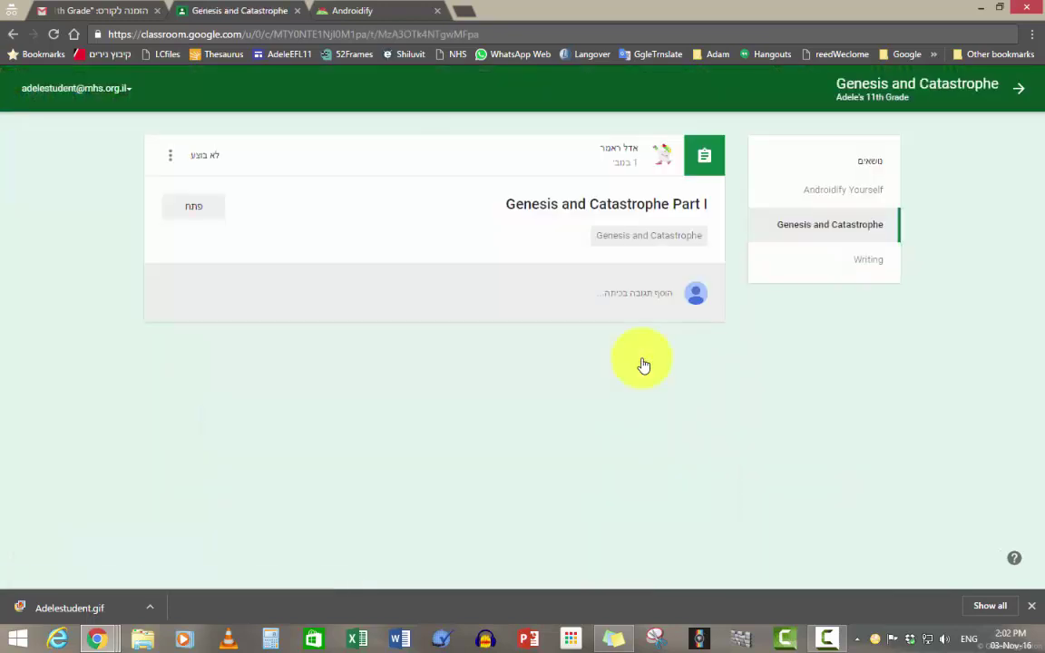
left_click(623, 213)
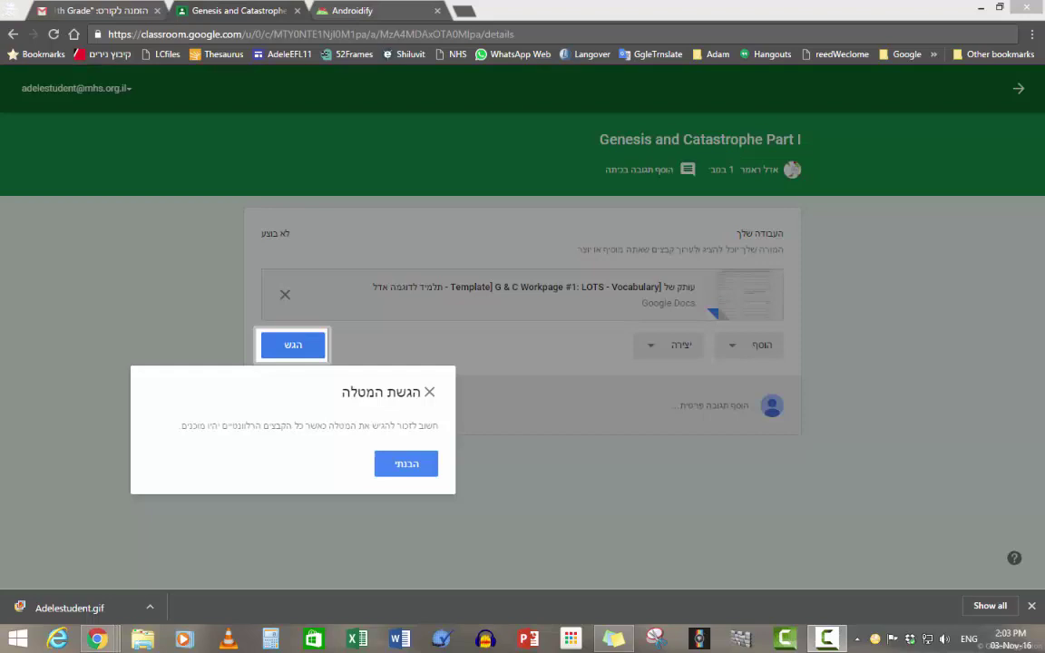
left_click(727, 348)
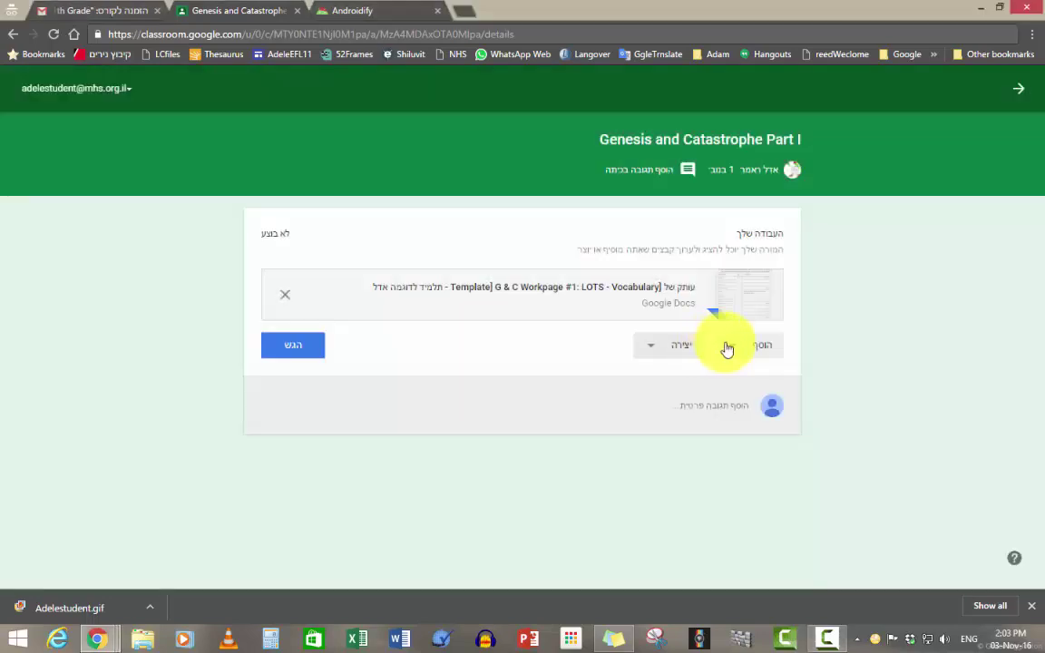
left_click(641, 311)
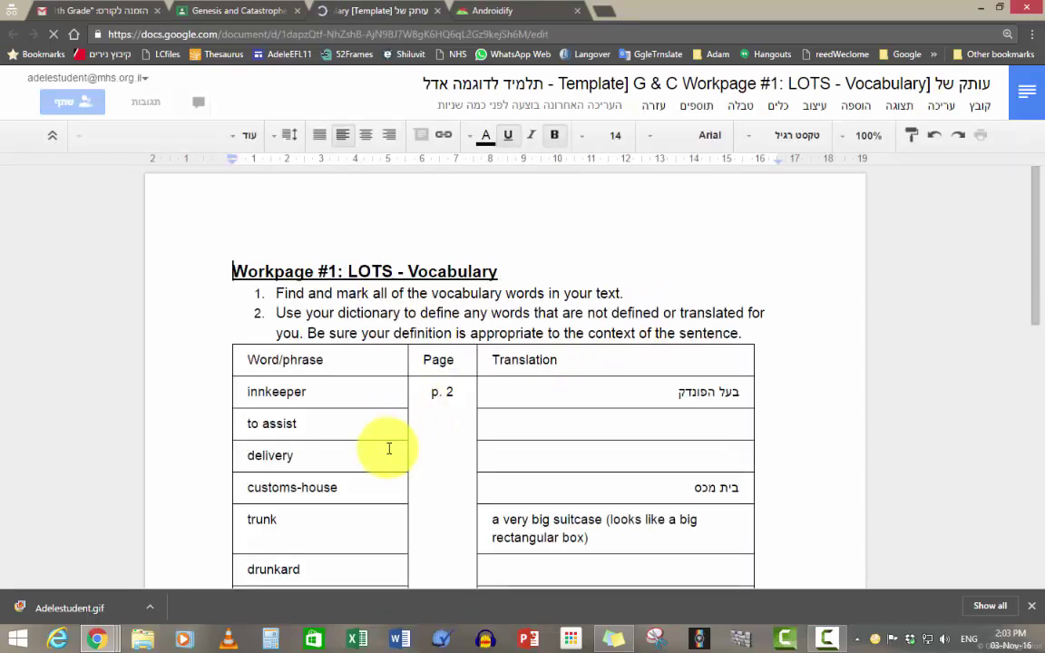
Step: Type placeholder text 'sfkljd;fl' on the Time answer line of Workpage #2's setting question
scroll(793, 487, "down", 10)
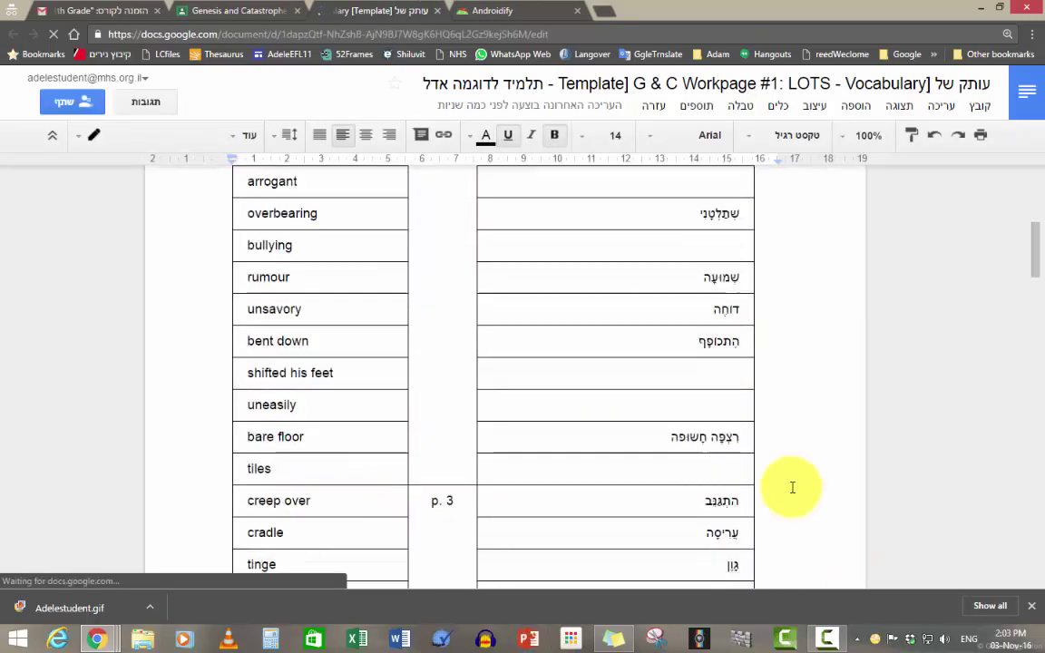
scroll(545, 434, "down", 3)
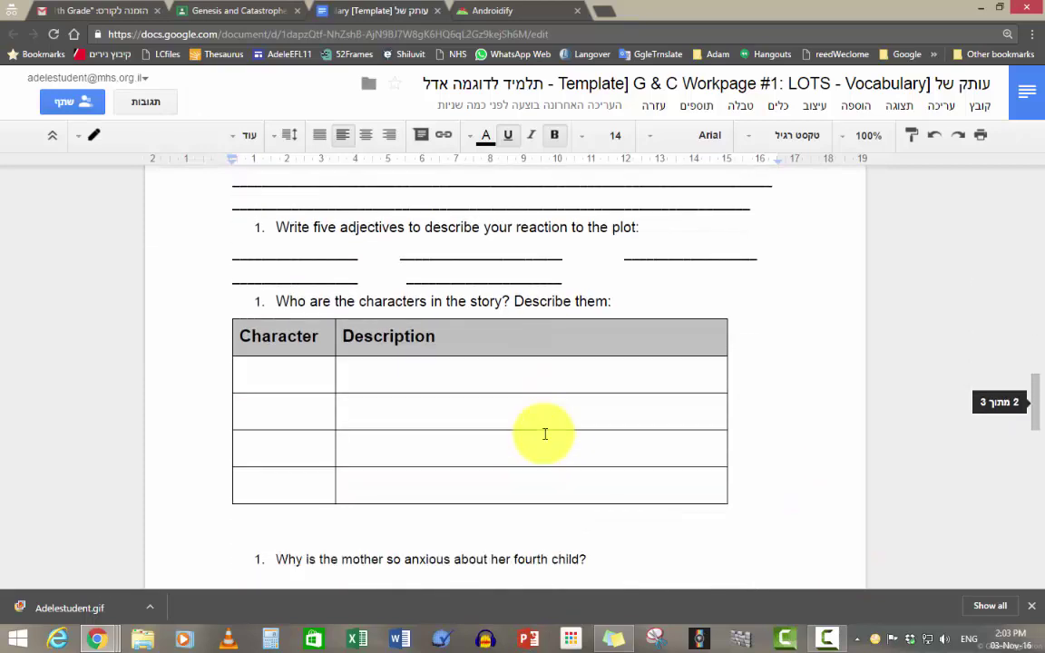
scroll(432, 520, "up", 4)
scroll(283, 485, "up", 3)
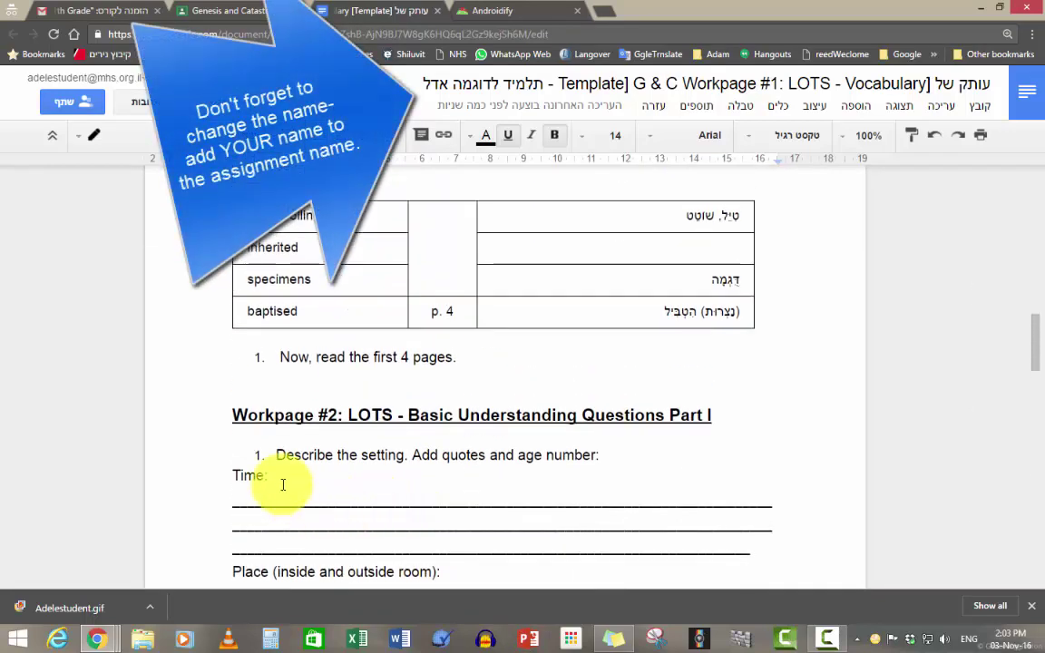
type("sfkljd;flgkjdslfkgjdfkgjdls;fkgjldkfjgldfkgjldfkg")
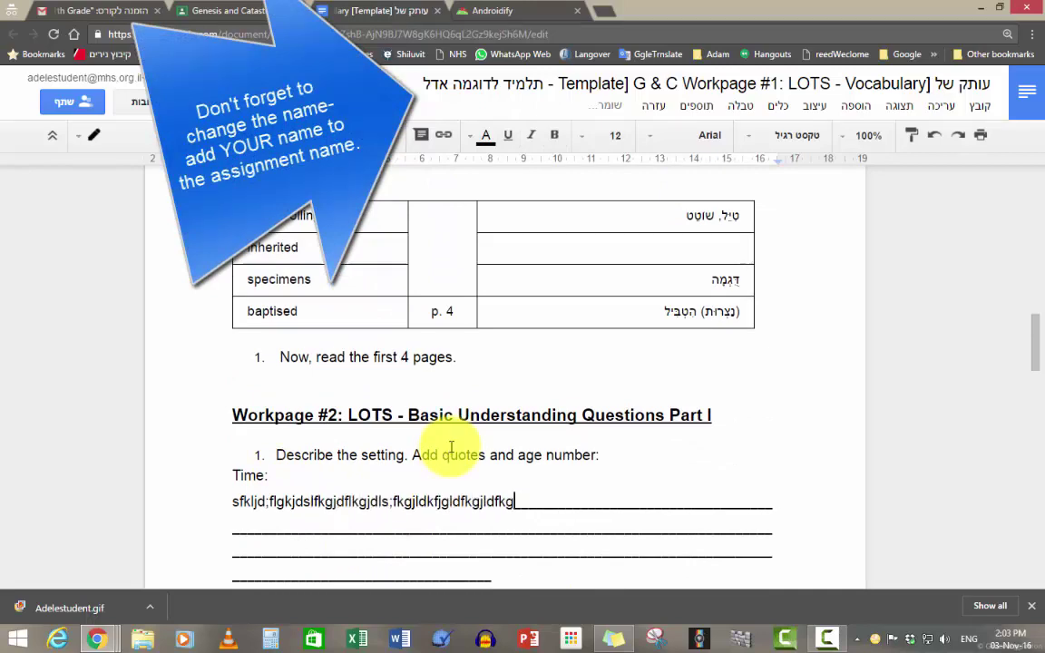
scroll(503, 485, "up", 15)
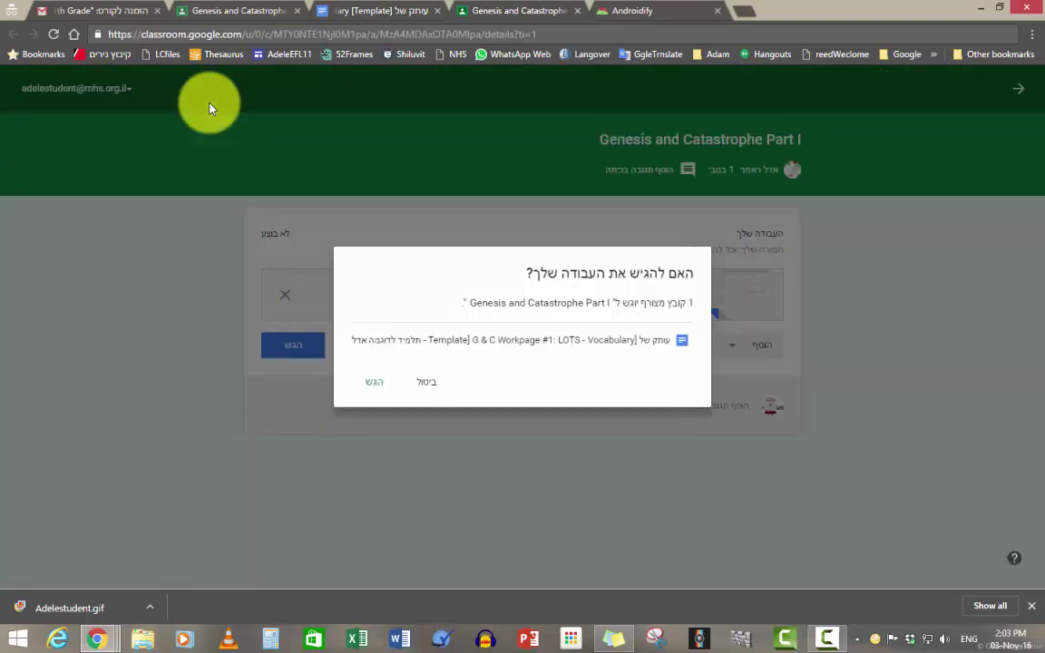
Step: Turn in the Genesis workpage, then unsubmit the submission
left_click(375, 388)
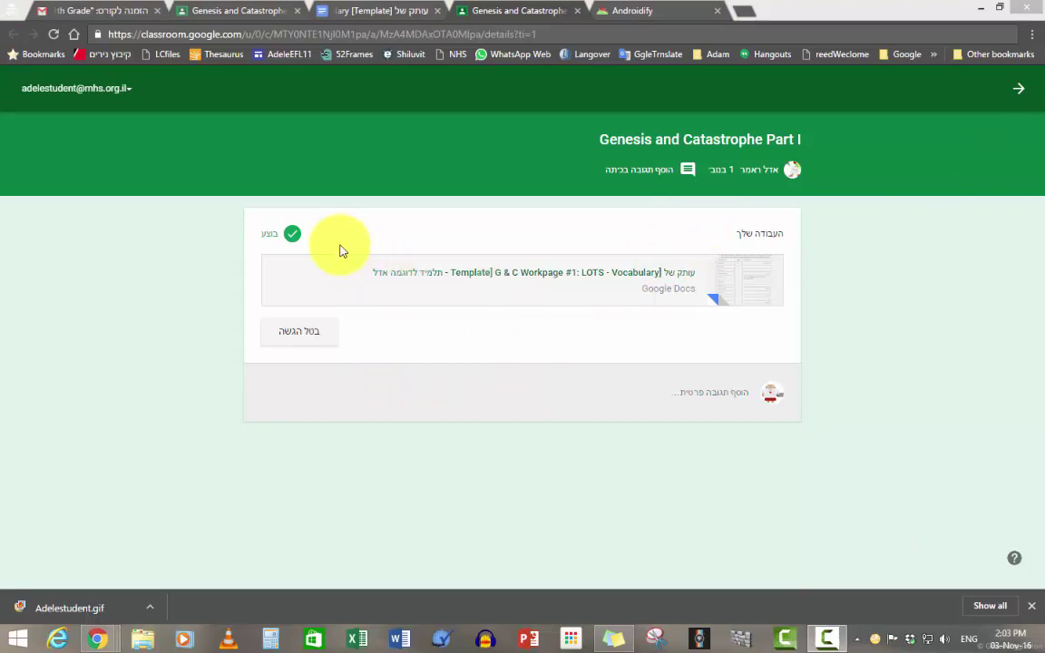
left_click(311, 334)
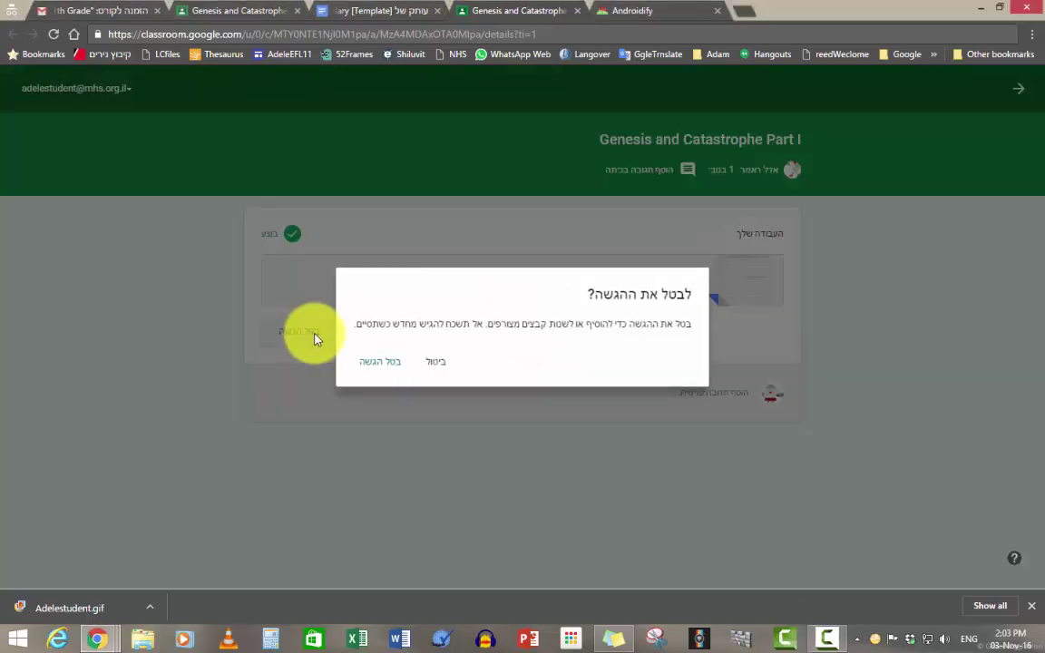
left_click(386, 366)
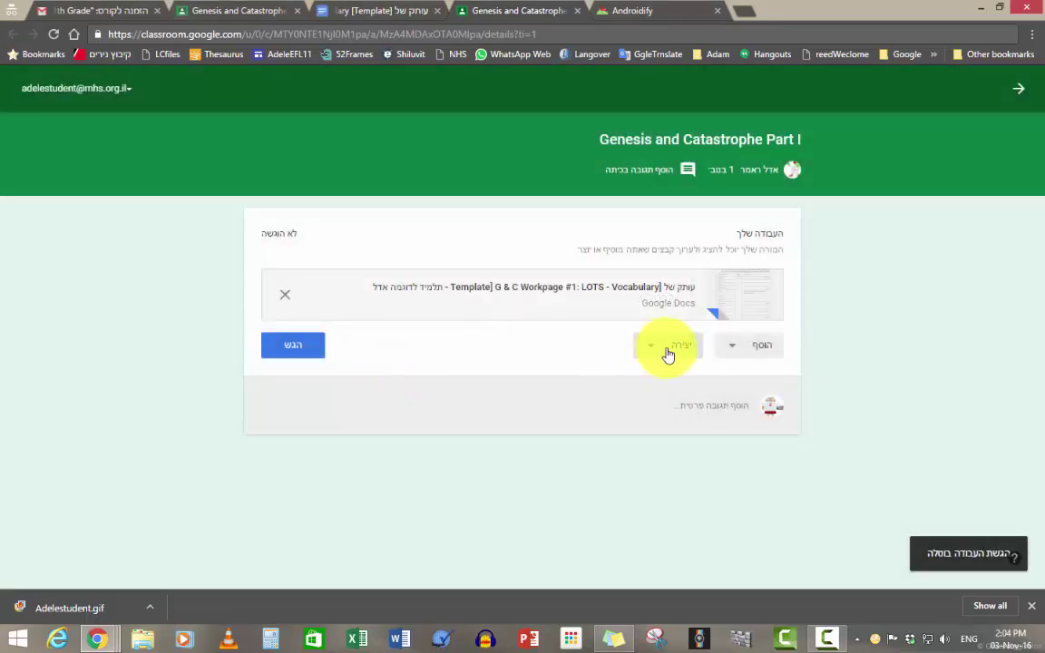
Step: Turn in Genesis and Catastrophe Part I again and return to the Gmail tab
left_click(741, 354)
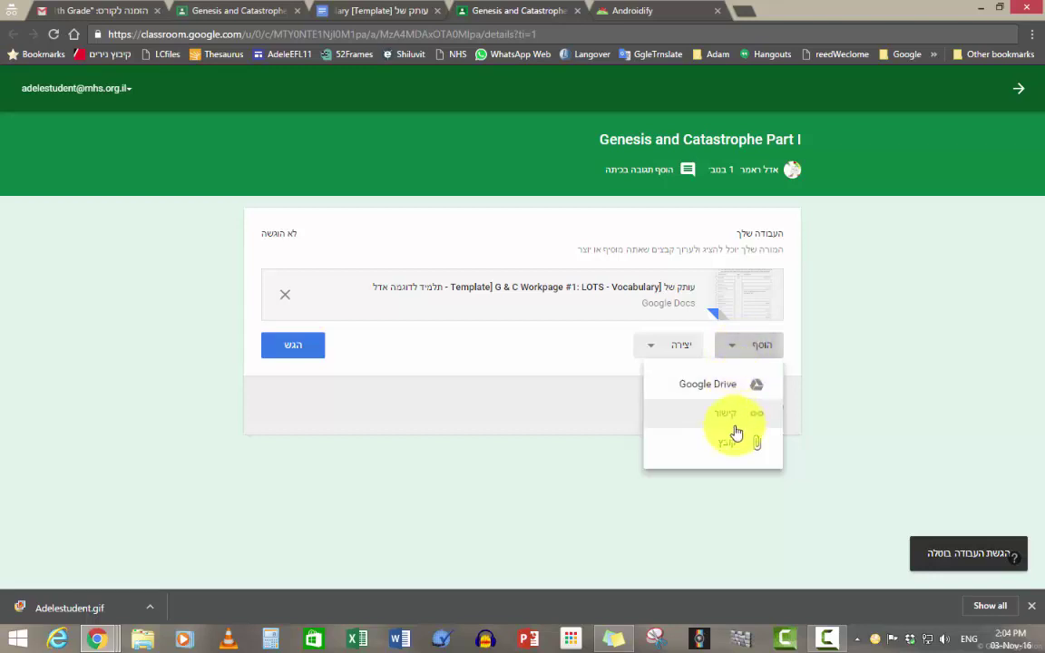
left_click(303, 350)
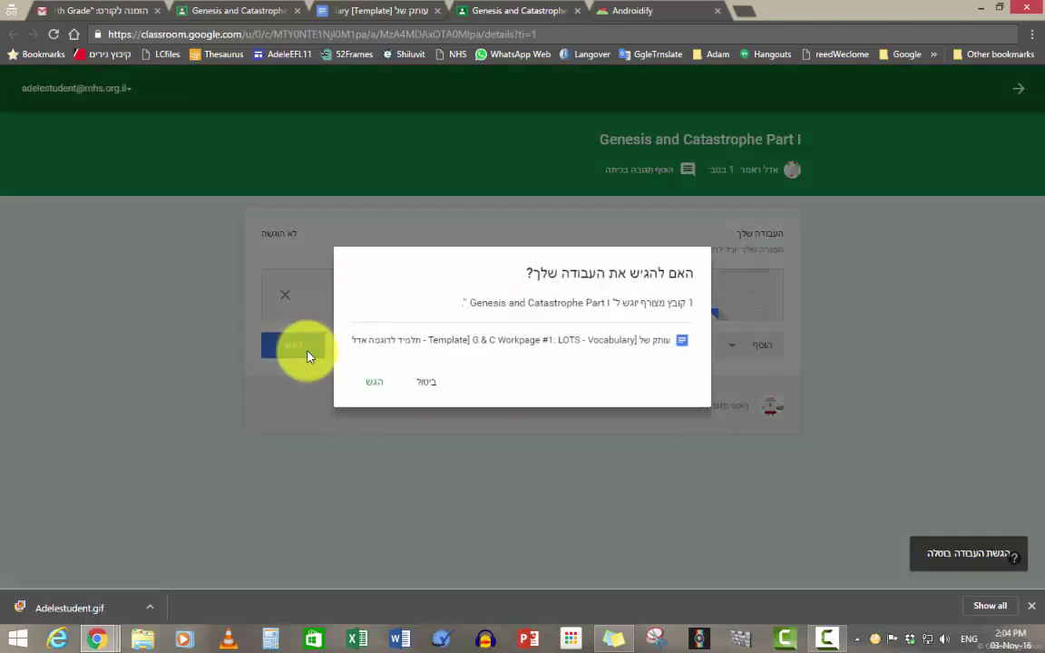
left_click(376, 382)
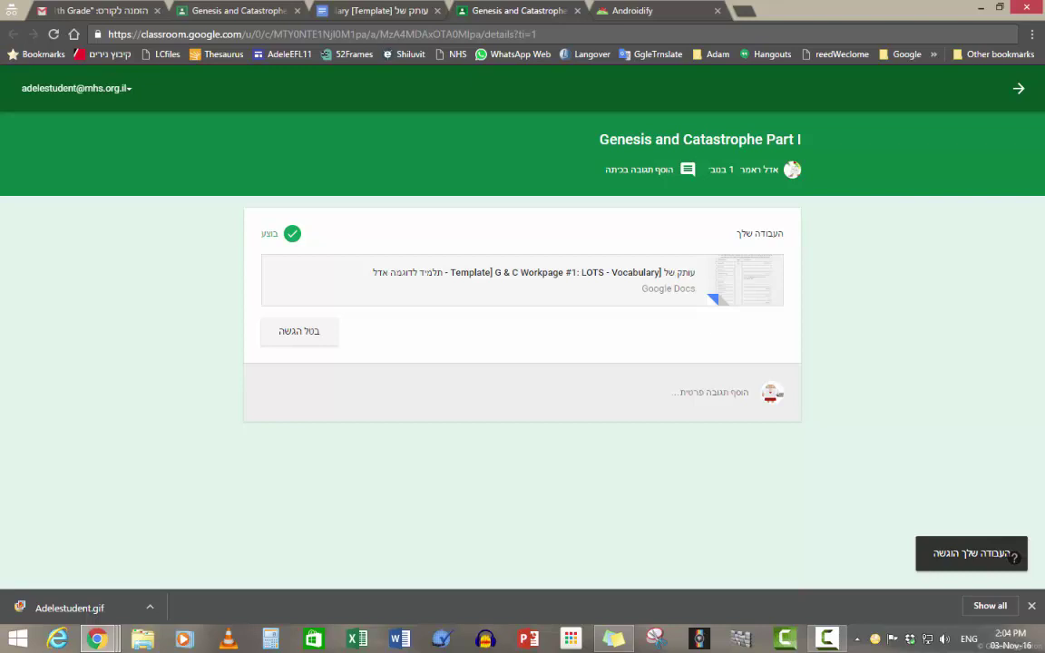
key("ctrl+1")
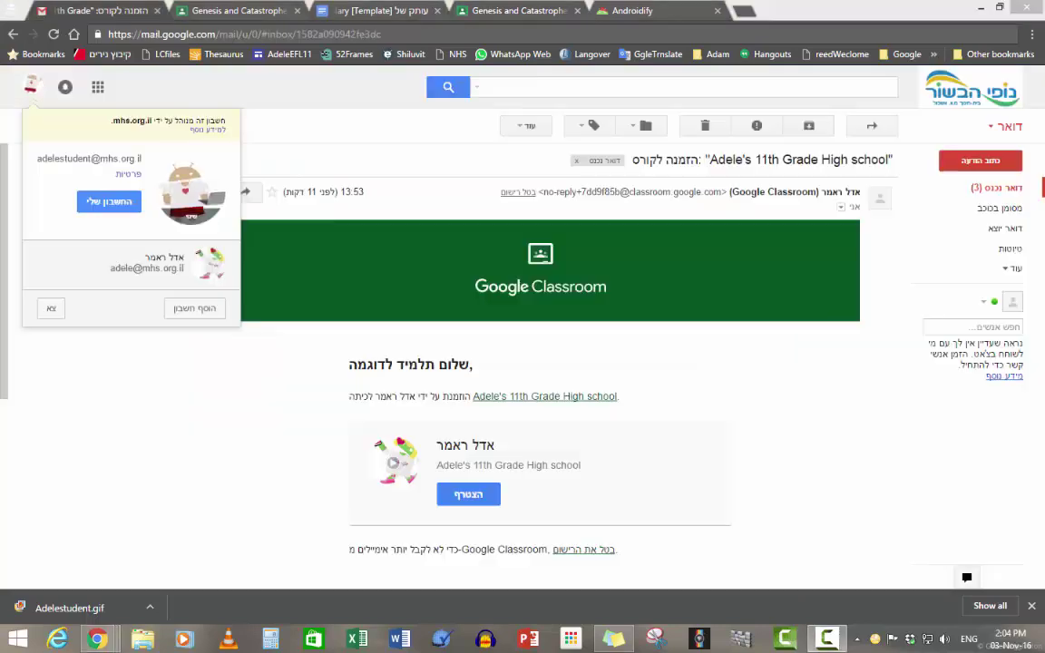
Step: Go to Google Drive through the apps grid and create a new blank Google Docs document
left_click(97, 93)
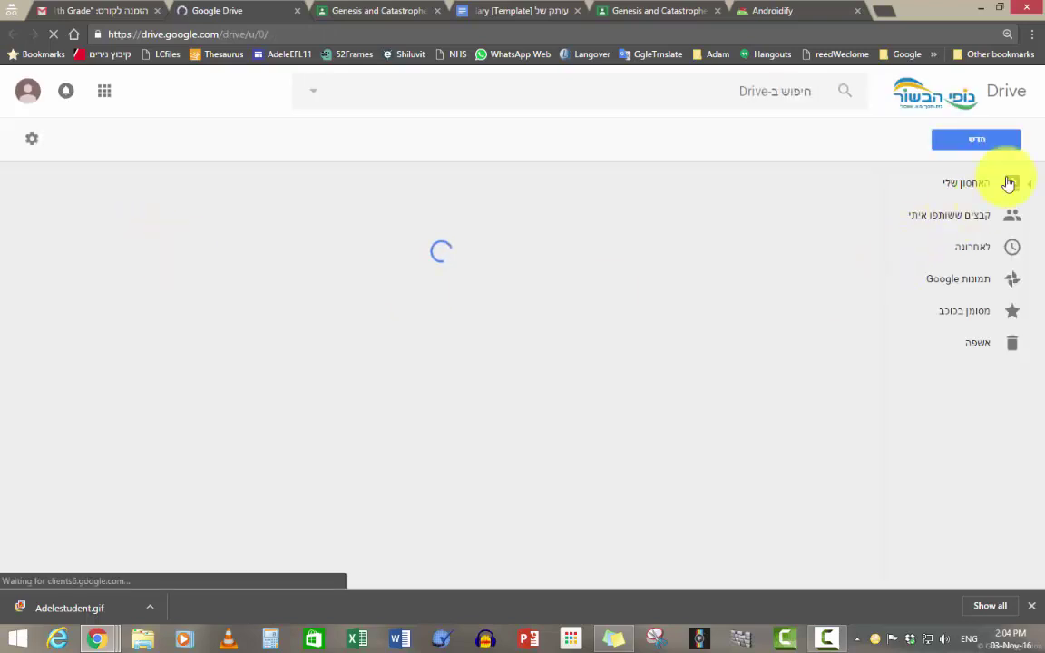
left_click(983, 139)
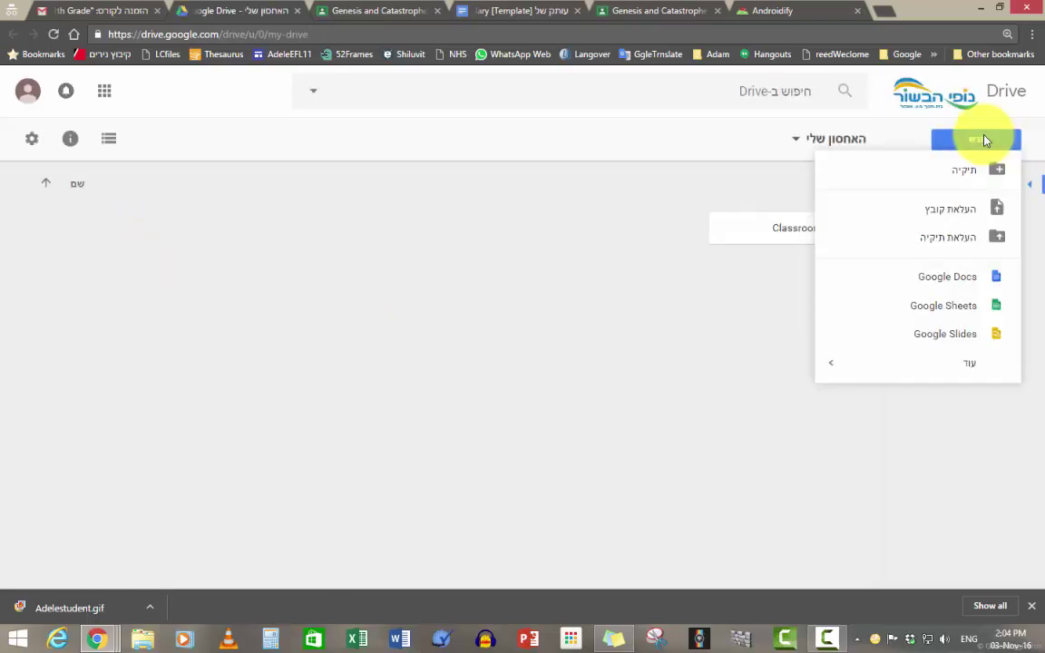
left_click(963, 279)
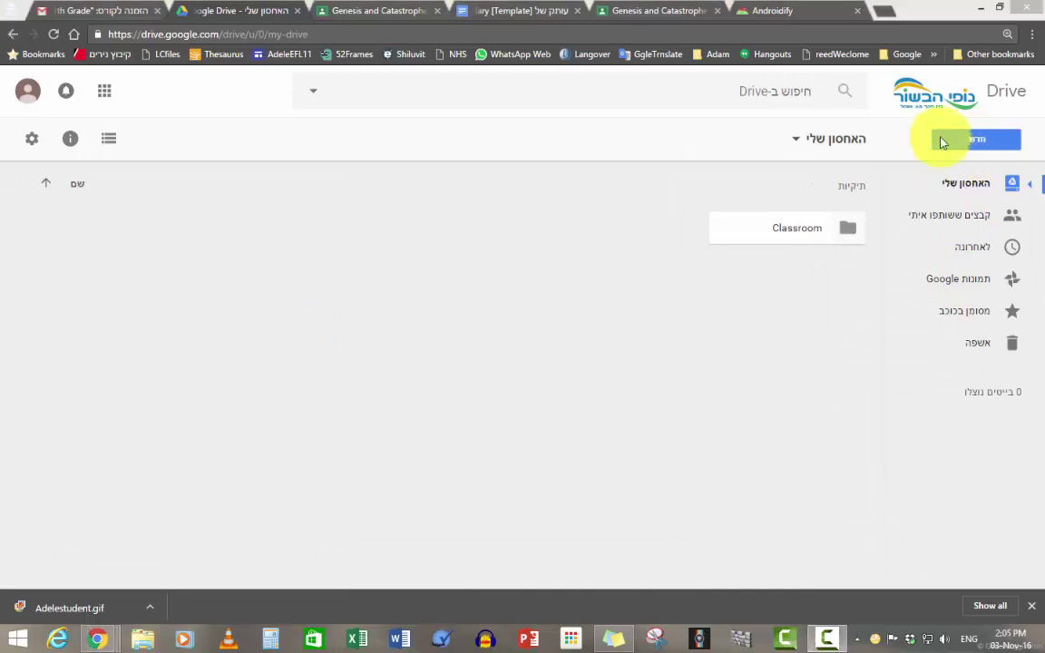
left_click(962, 140)
left_click(967, 278)
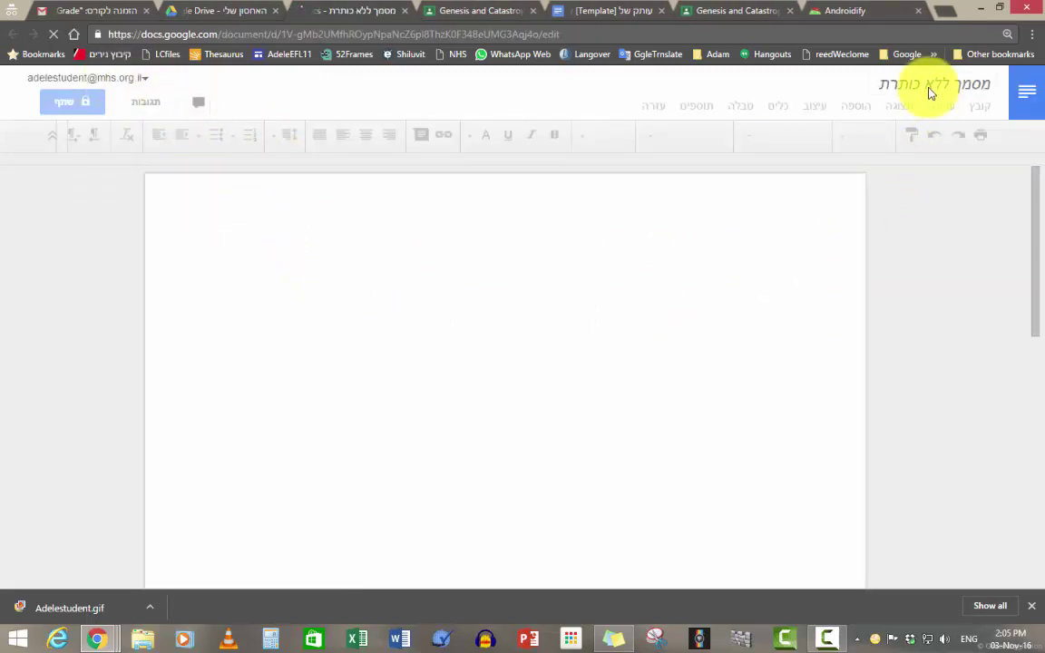
Step: Rename the document to the student's Book report, left-align it and start typing the student's name
left_click(928, 84)
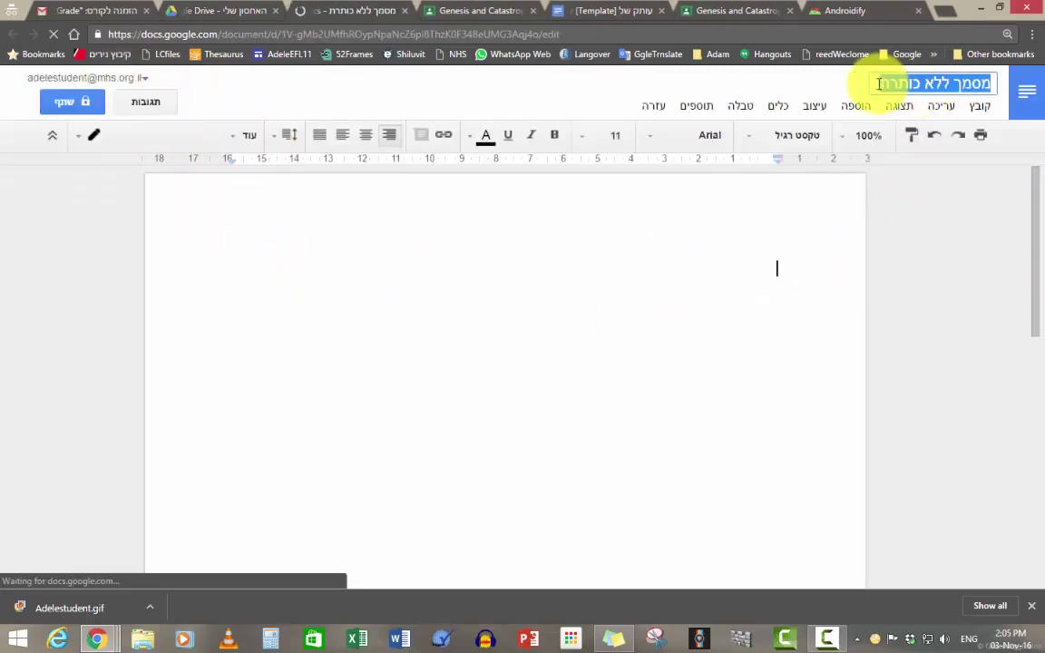
left_click_drag(898, 83, 999, 76)
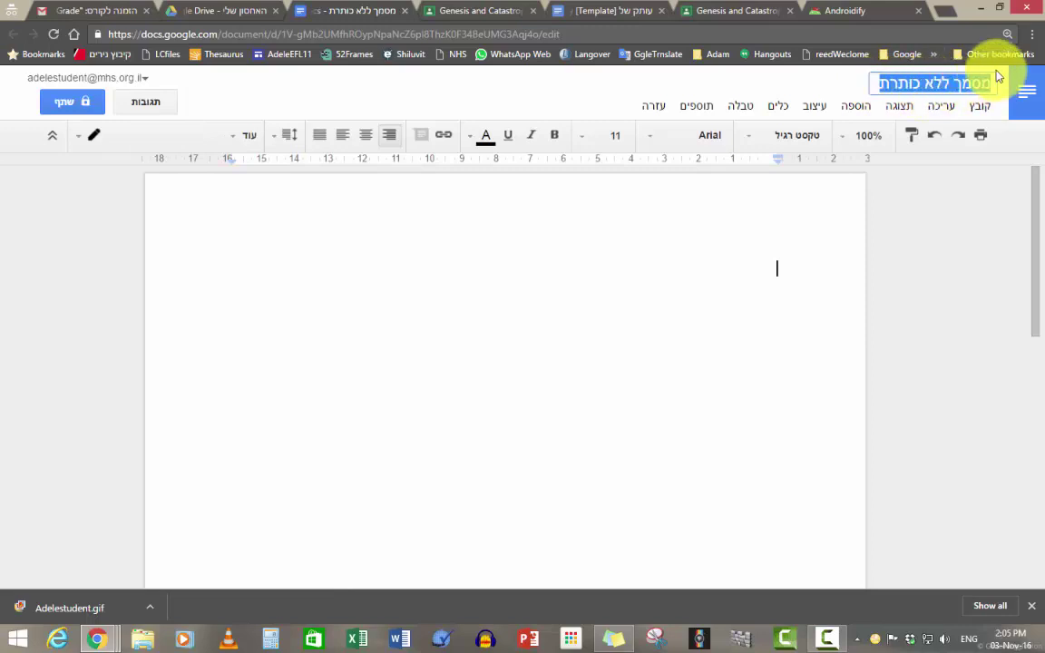
type("Adele's Boo")
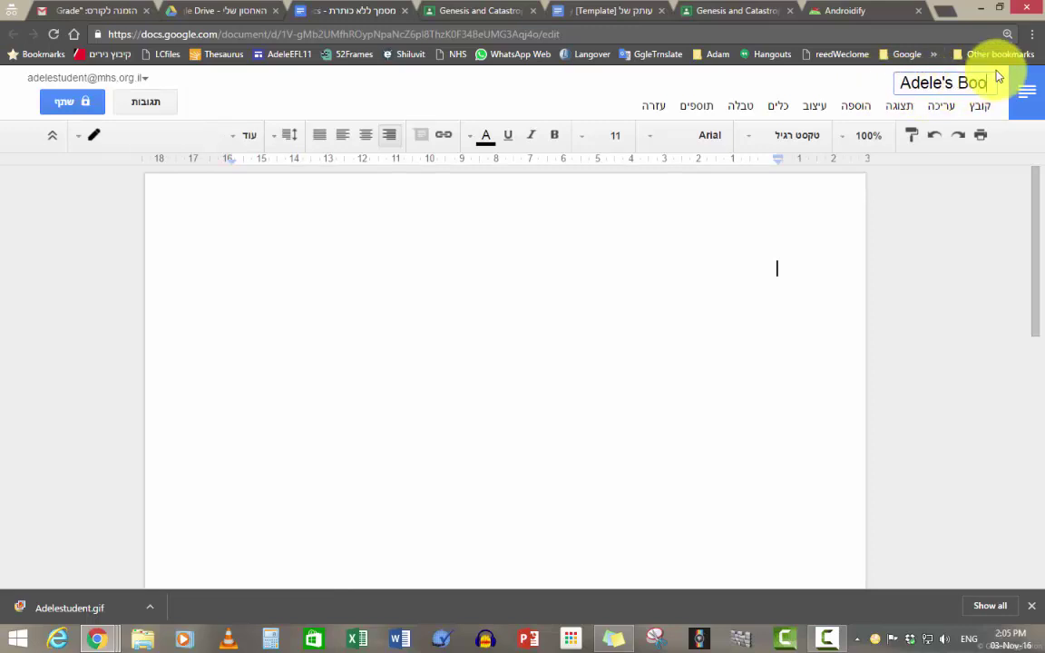
type("k report")
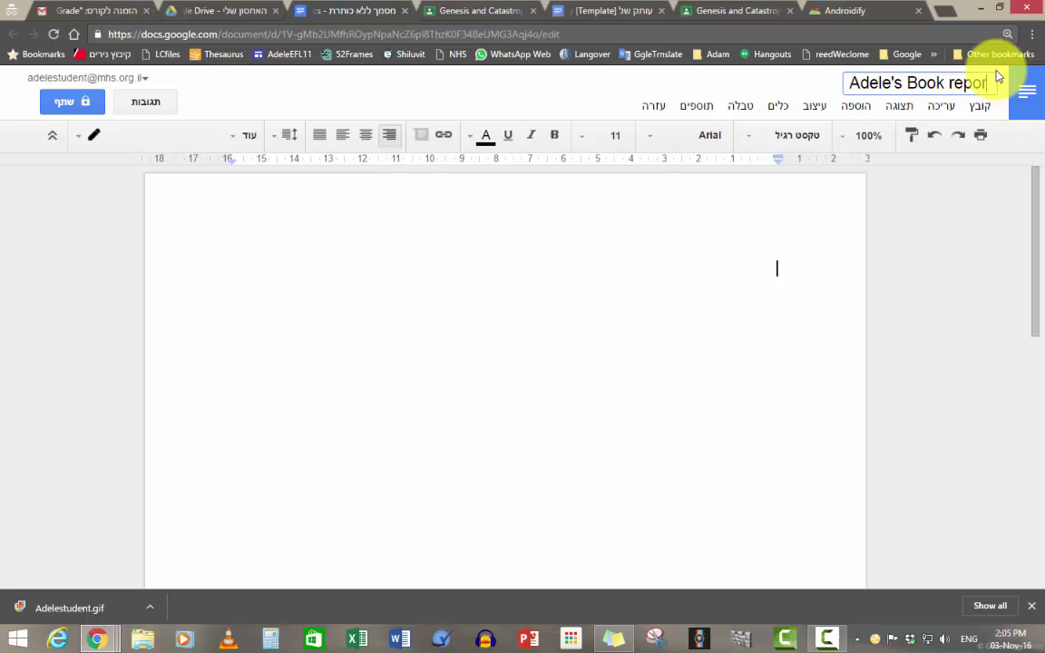
left_click(607, 313)
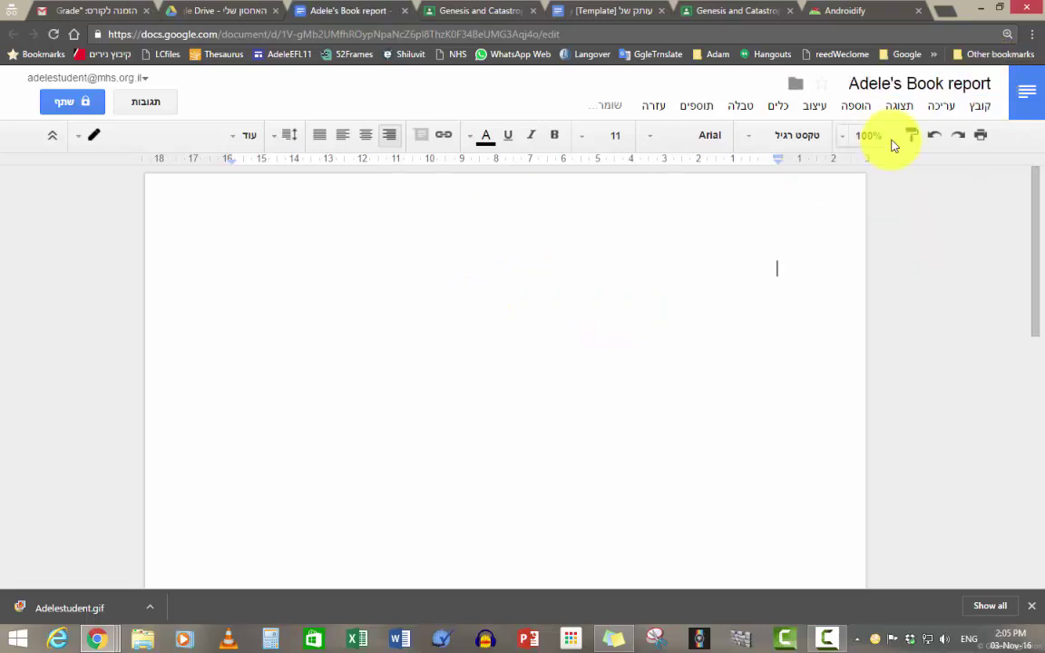
left_click(344, 138)
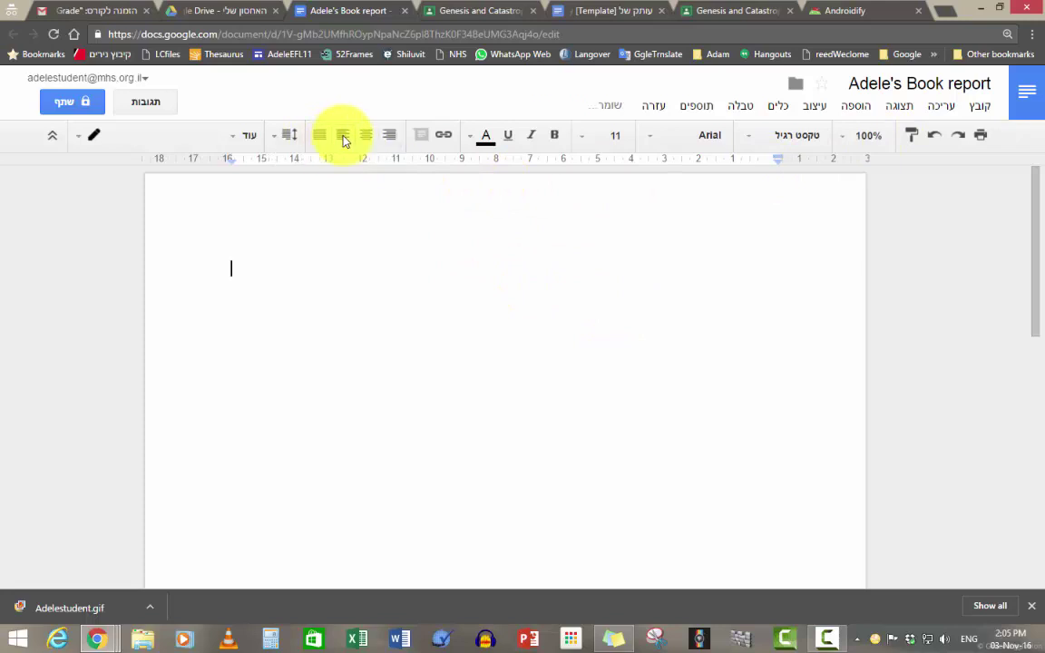
type("Adel")
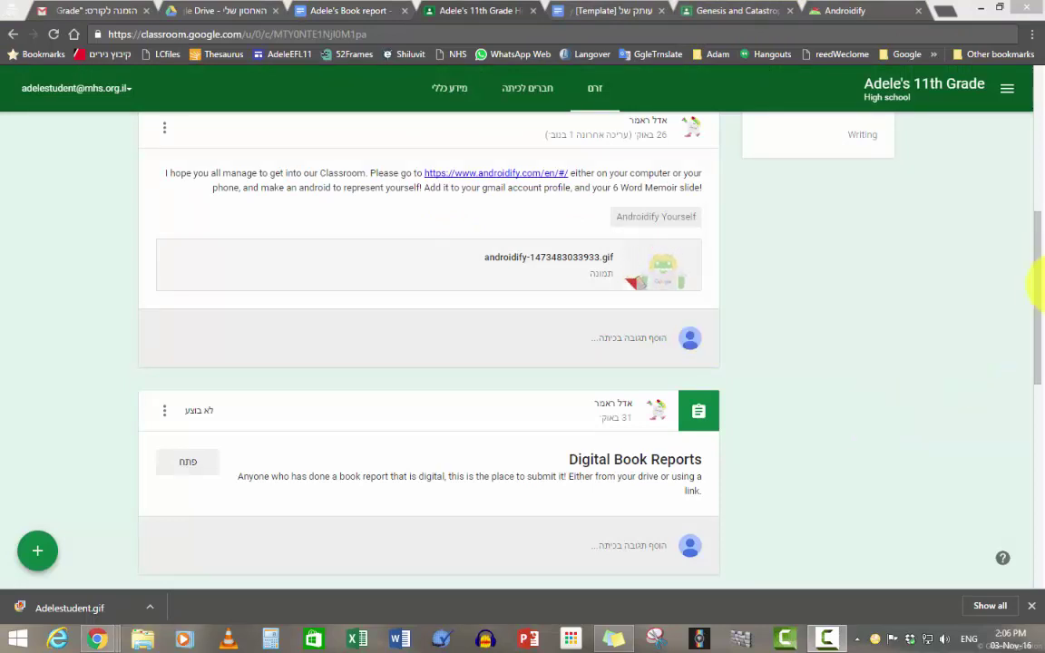
Step: Scroll the class Stream down to the Digital Book Reports post and open the assignment
left_click_drag(1035, 300, 1008, 122)
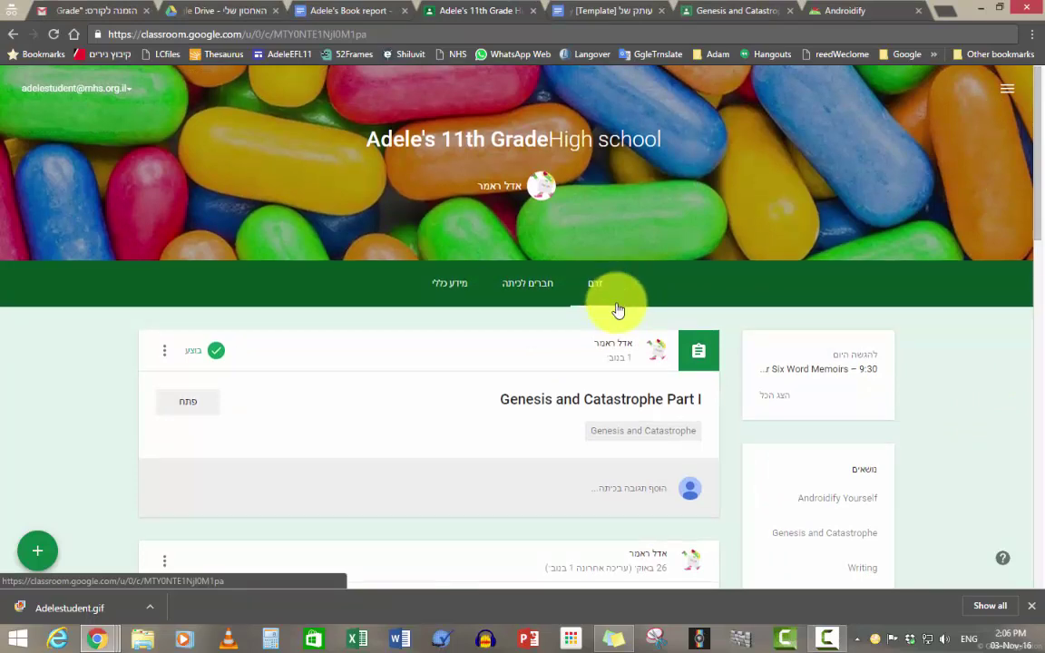
scroll(611, 310, "down", 2)
scroll(616, 309, "down", 2)
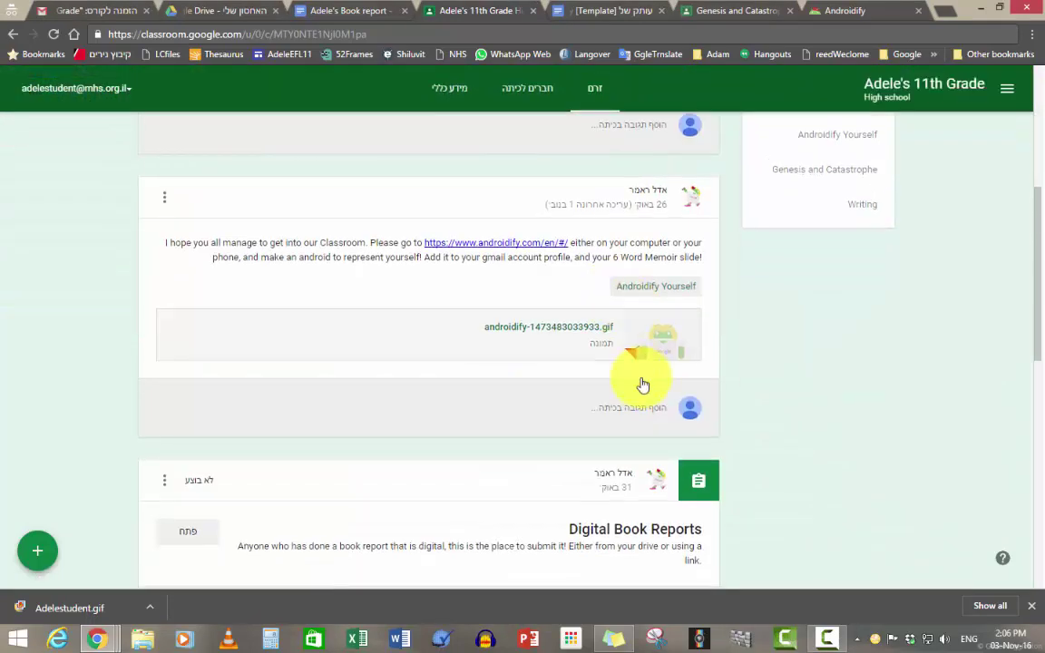
scroll(640, 385, "down", 2)
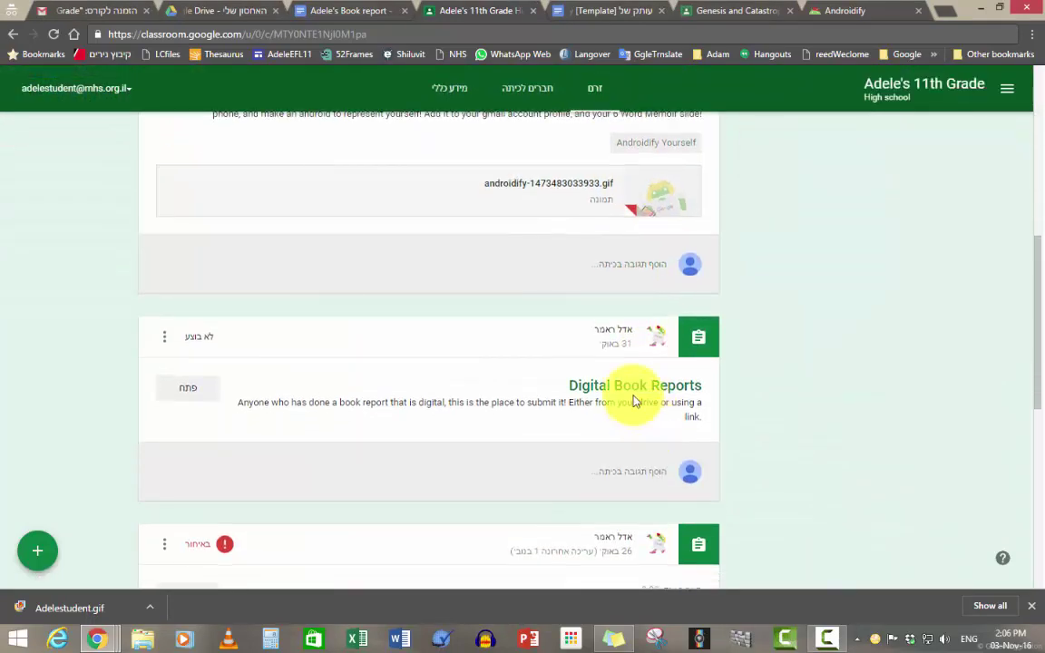
left_click(202, 397)
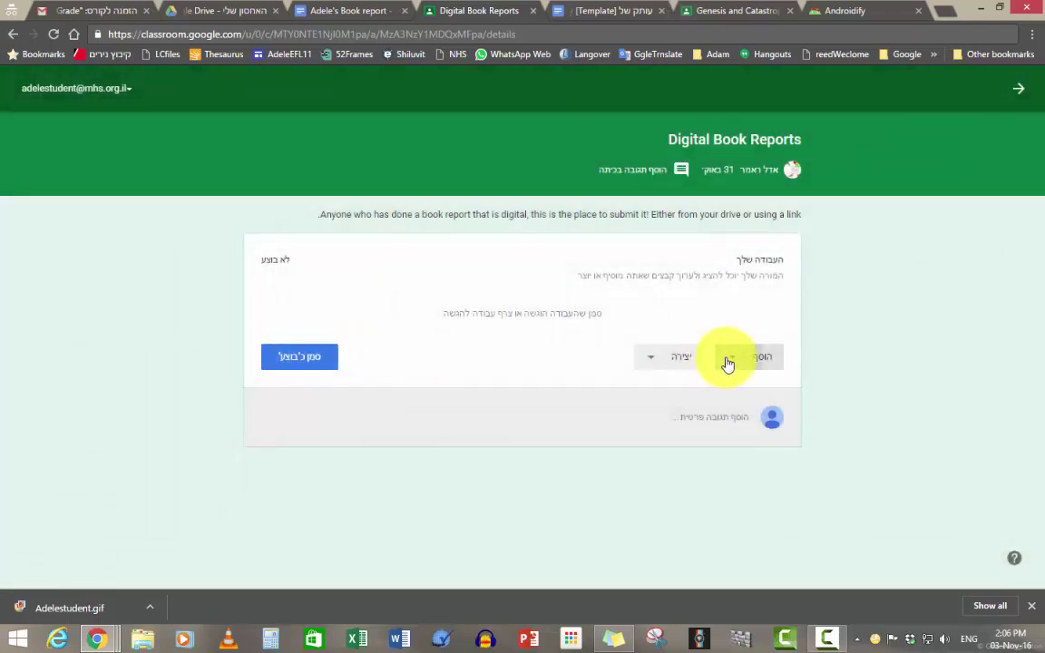
Step: Attach the student's Book report from Google Drive and confirm turning in Digital Book Reports
left_click(728, 363)
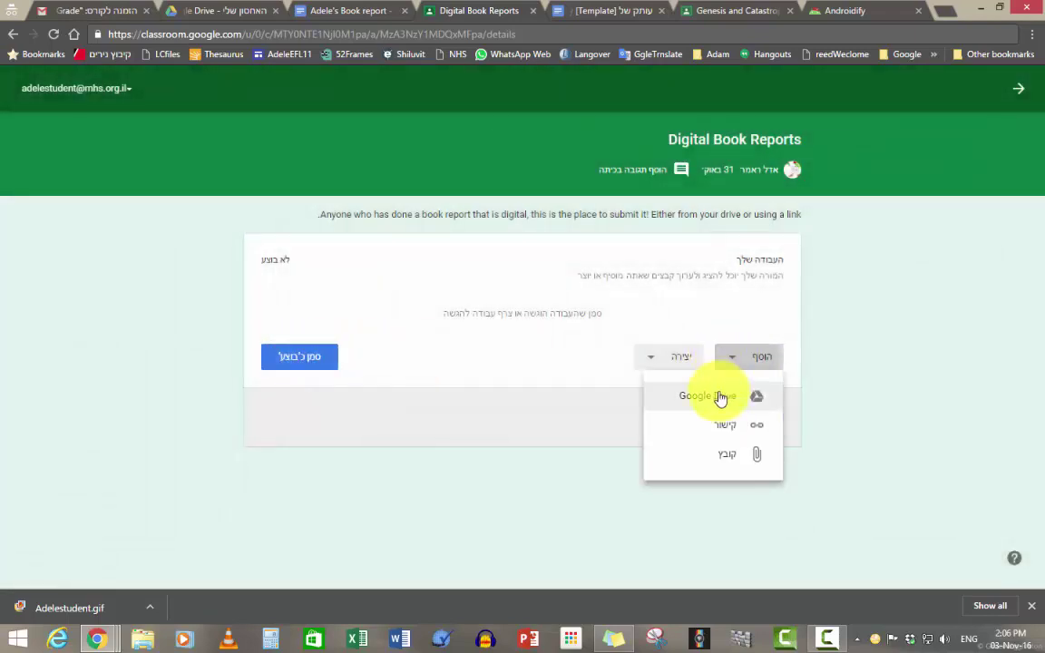
left_click(720, 397)
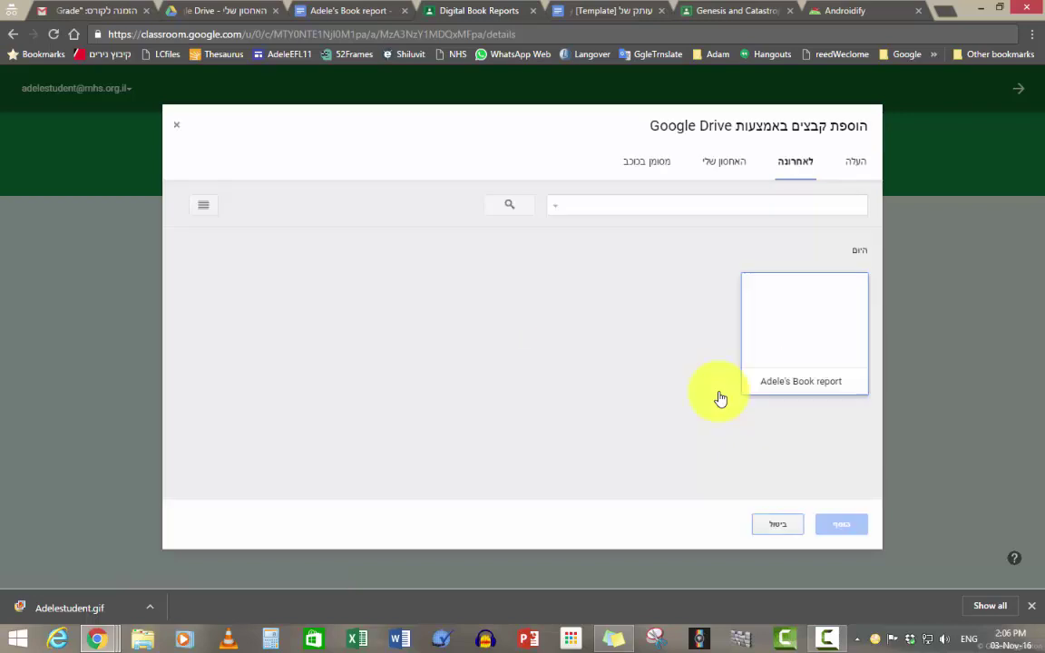
left_click(804, 341)
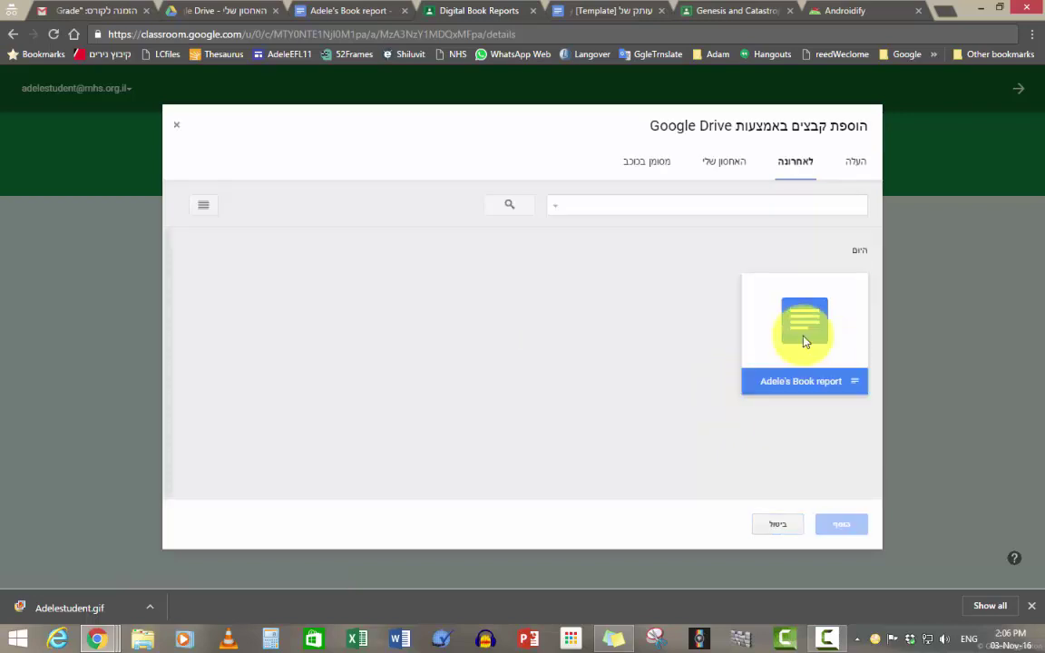
left_click(840, 526)
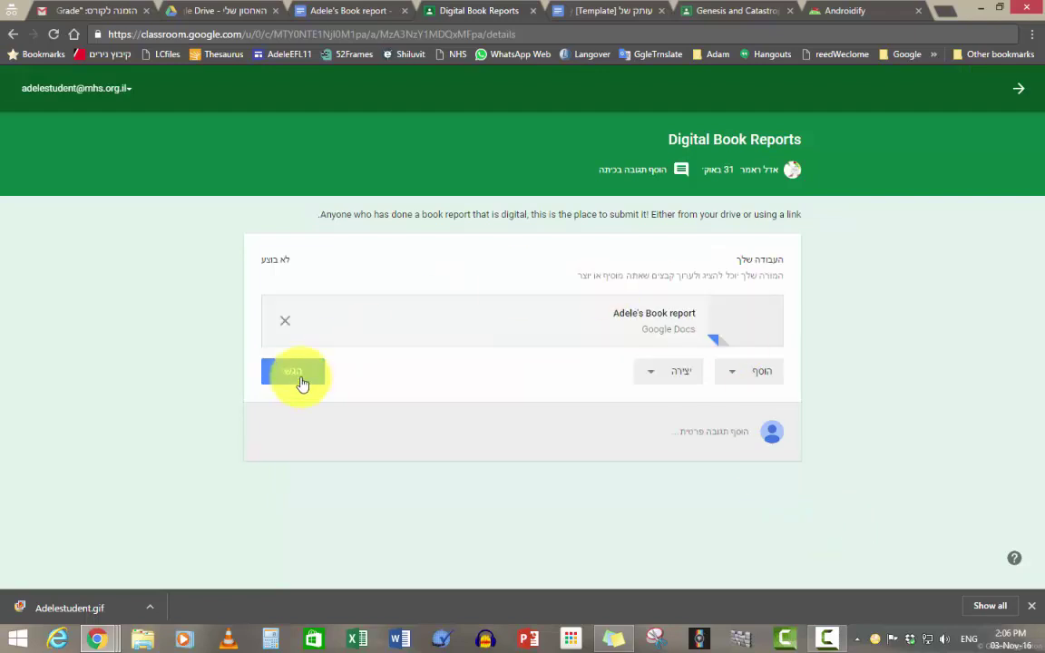
left_click(294, 372)
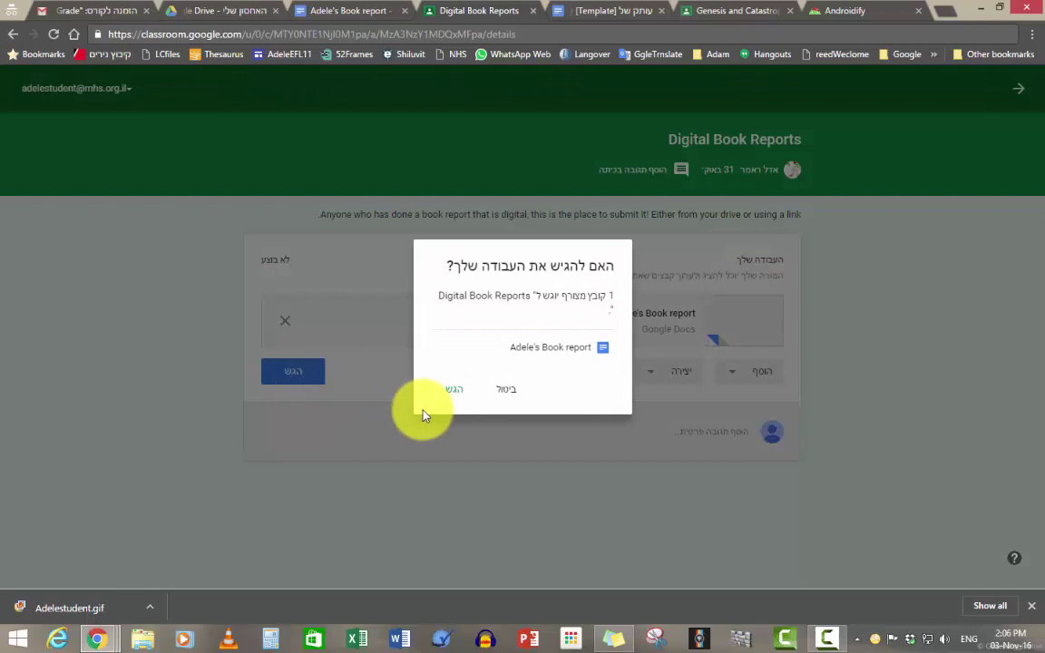
left_click(455, 392)
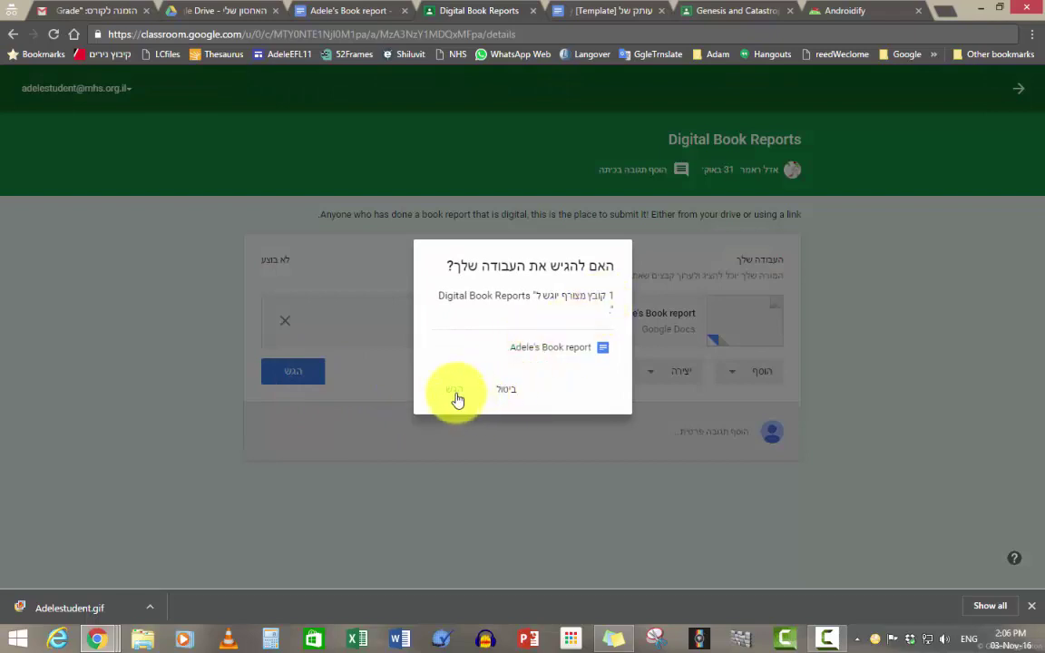